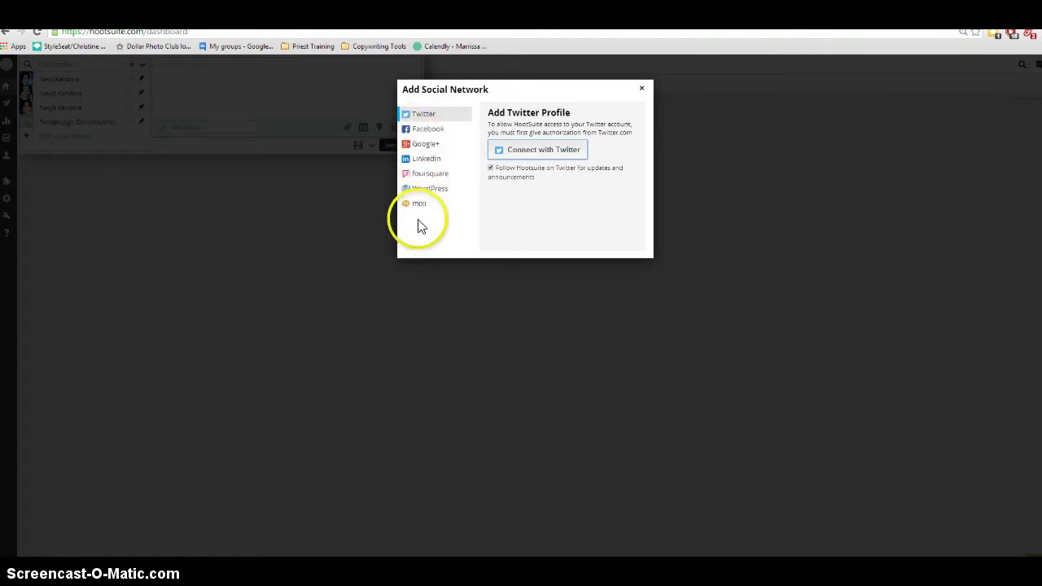
Review the connection options for Facebook, Google+, LinkedIn, WordPress, mixi and Twitter, and close the network dialog without connecting.
{"action": "left_click", "coordinate": [437, 134]}
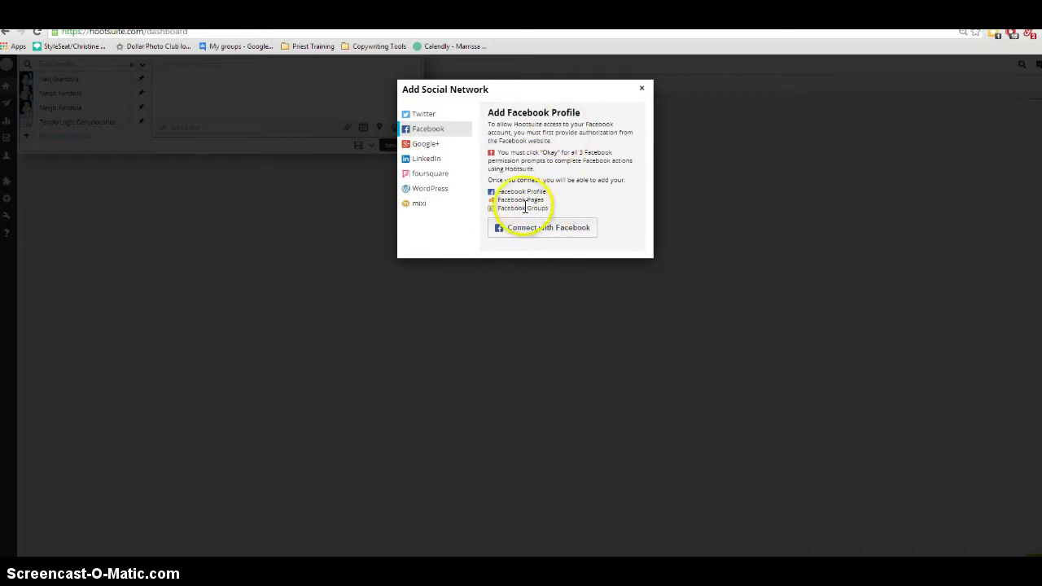
{"action": "left_click", "coordinate": [420, 147]}
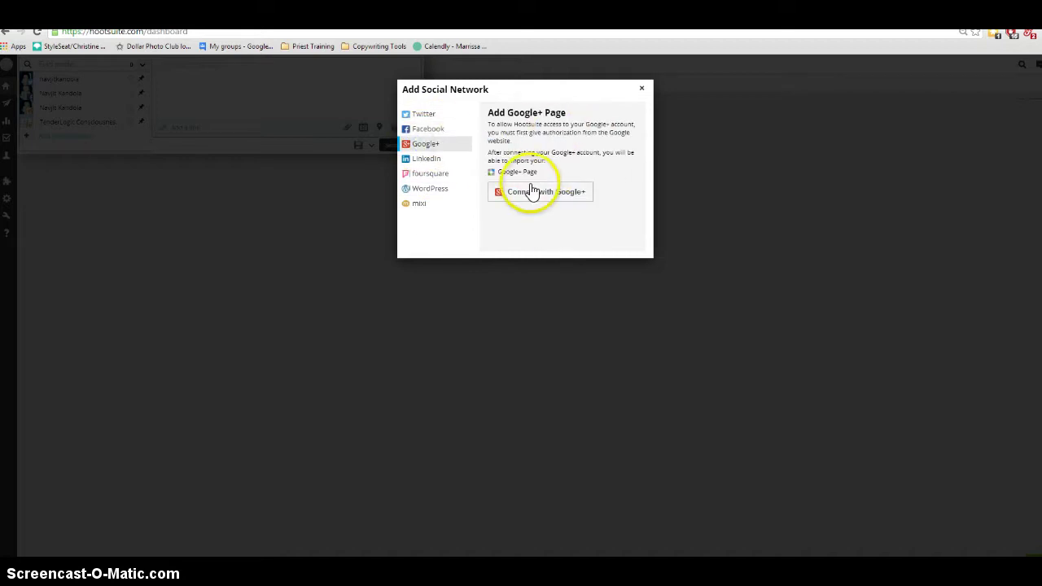
{"action": "left_click", "coordinate": [412, 118]}
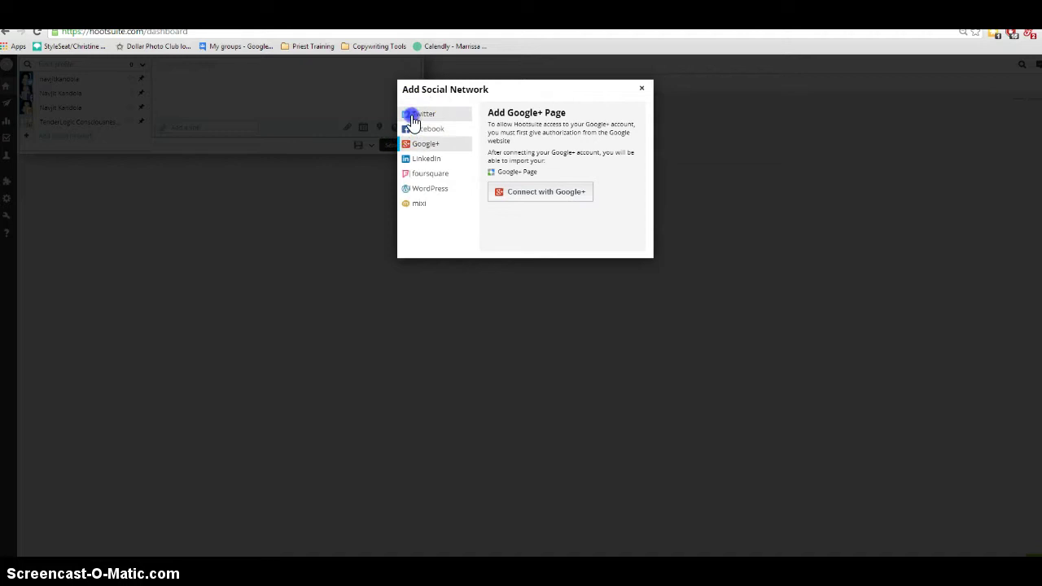
{"action": "left_click", "coordinate": [426, 161]}
{"action": "left_click", "coordinate": [429, 187]}
{"action": "left_click", "coordinate": [429, 202]}
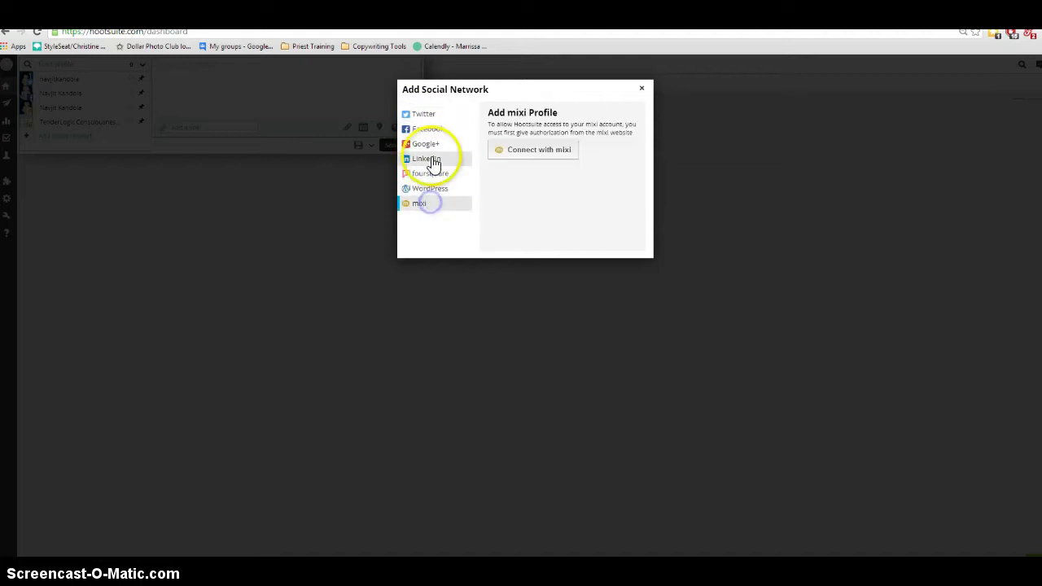
{"action": "left_click", "coordinate": [437, 119]}
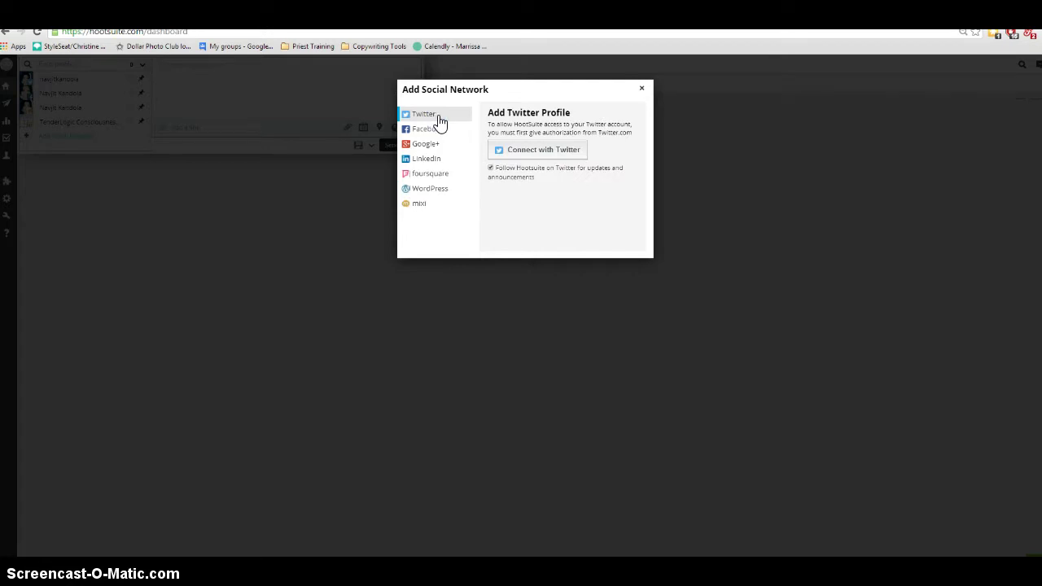
{"action": "left_click", "coordinate": [641, 87]}
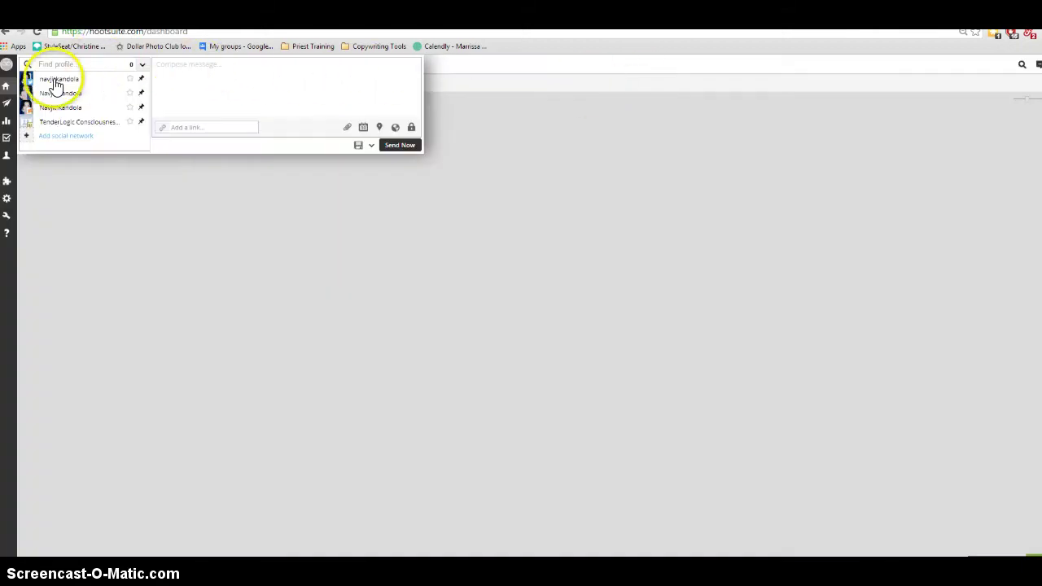
{"action": "left_click", "coordinate": [221, 65]}
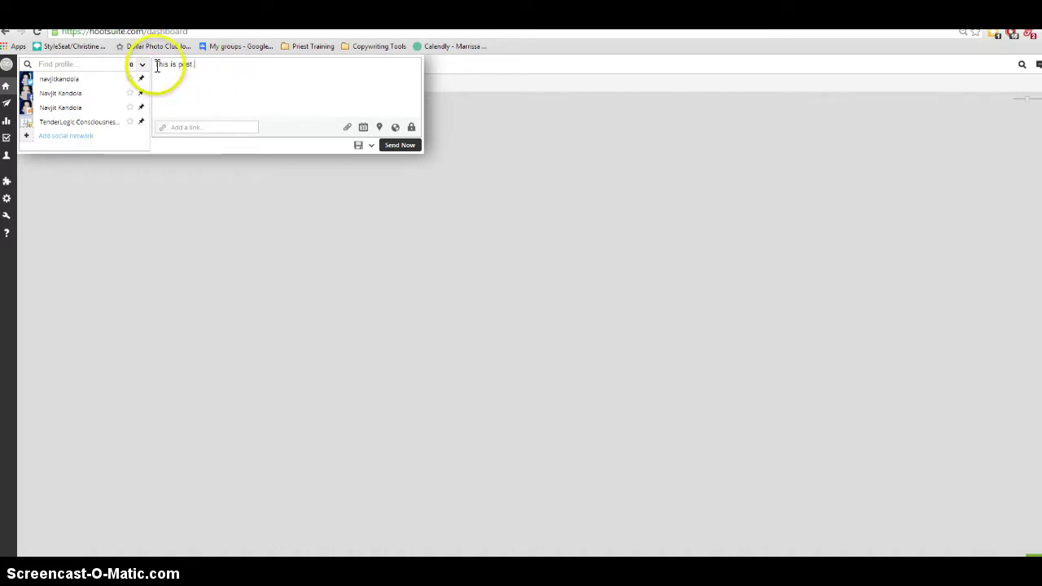
{"action": "left_click", "coordinate": [195, 126]}
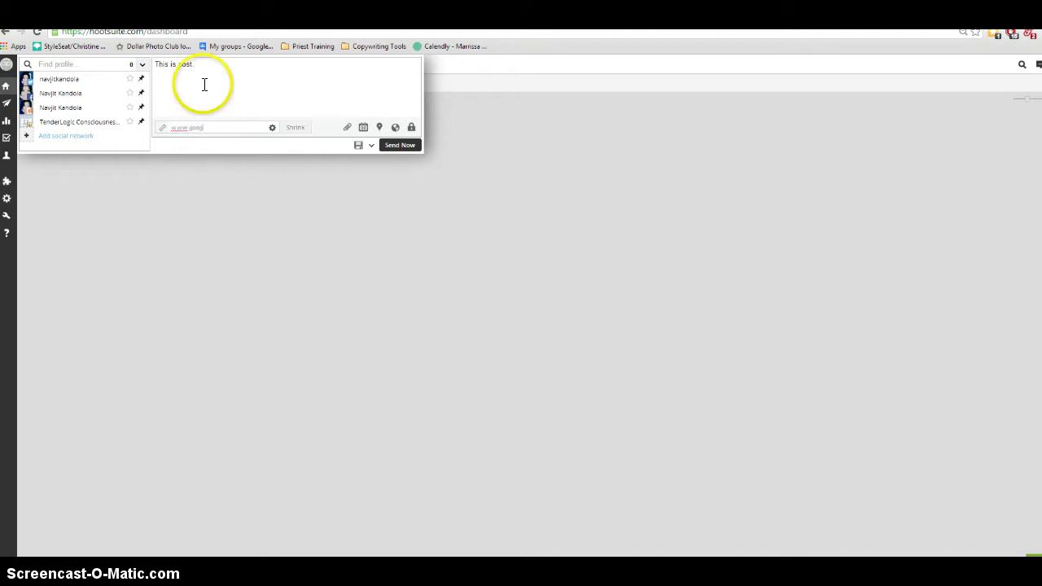
Set the message's schedule to 2015-02-17 at 10:00 AM.
{"action": "left_click", "coordinate": [364, 128]}
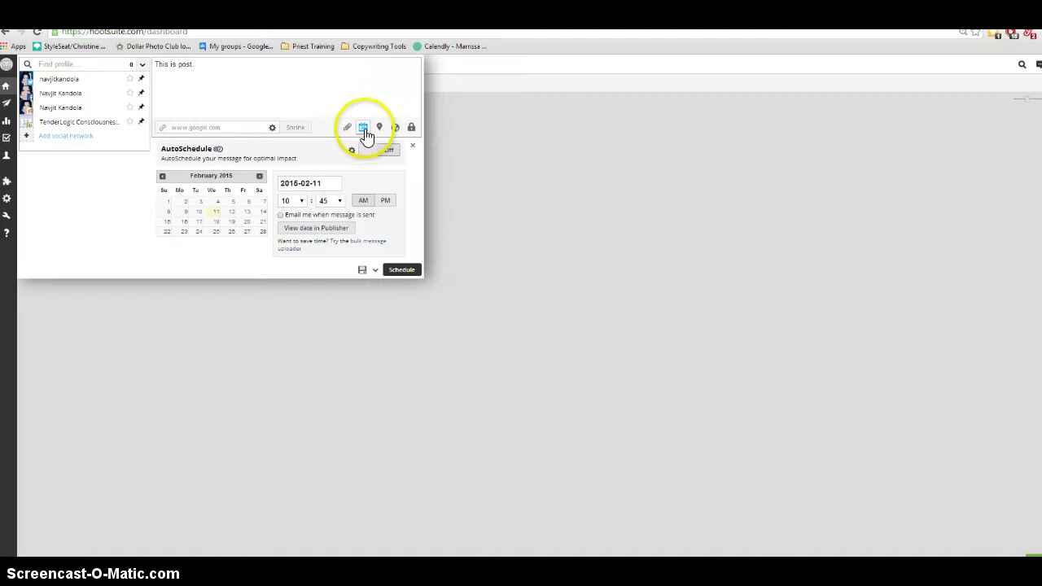
{"action": "left_click", "coordinate": [196, 225]}
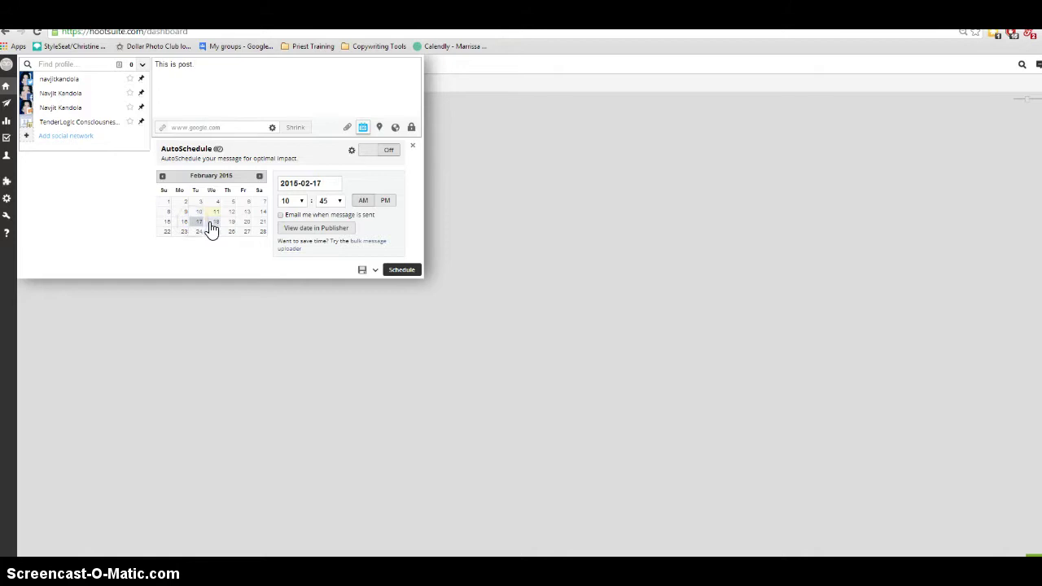
{"action": "left_click", "coordinate": [301, 200]}
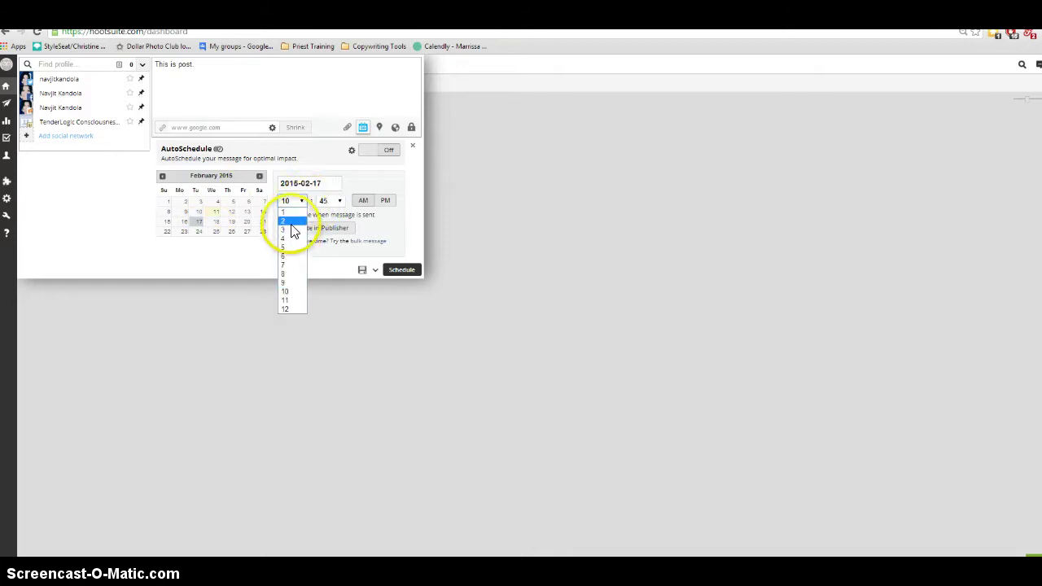
{"action": "left_click", "coordinate": [285, 291]}
{"action": "left_click", "coordinate": [327, 201]}
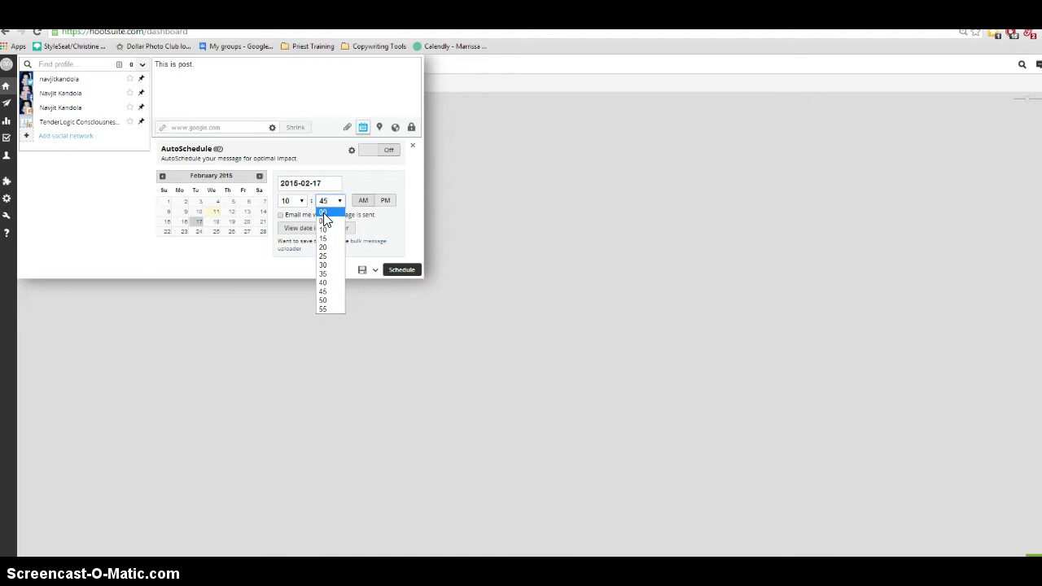
{"action": "left_click", "coordinate": [322, 211]}
{"action": "left_click", "coordinate": [363, 200]}
{"action": "left_click", "coordinate": [282, 97]}
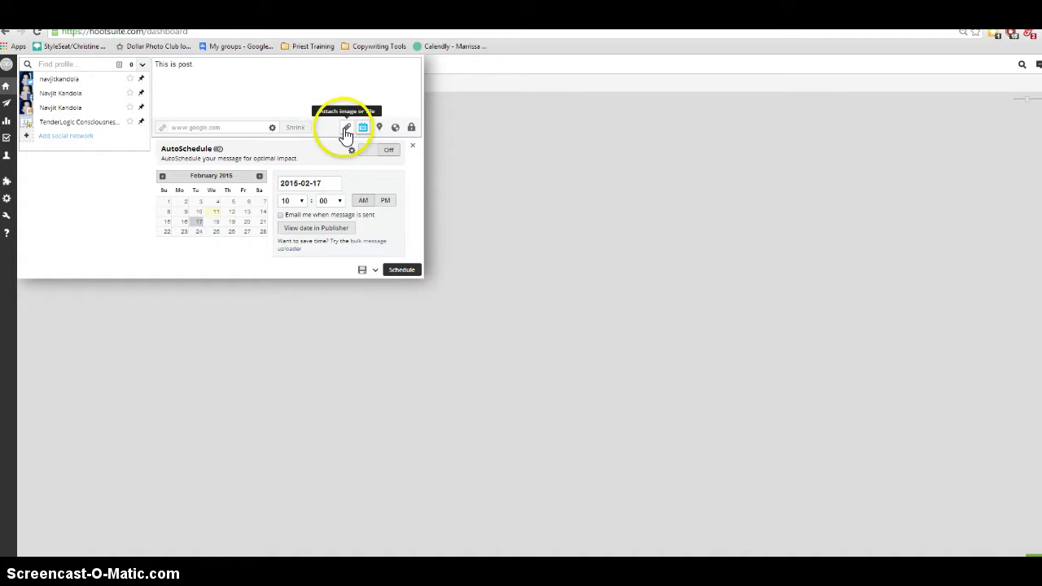
Turn on AutoSchedule for the message and review its daily message limit, time range and weekday settings.
{"action": "left_click", "coordinate": [367, 151]}
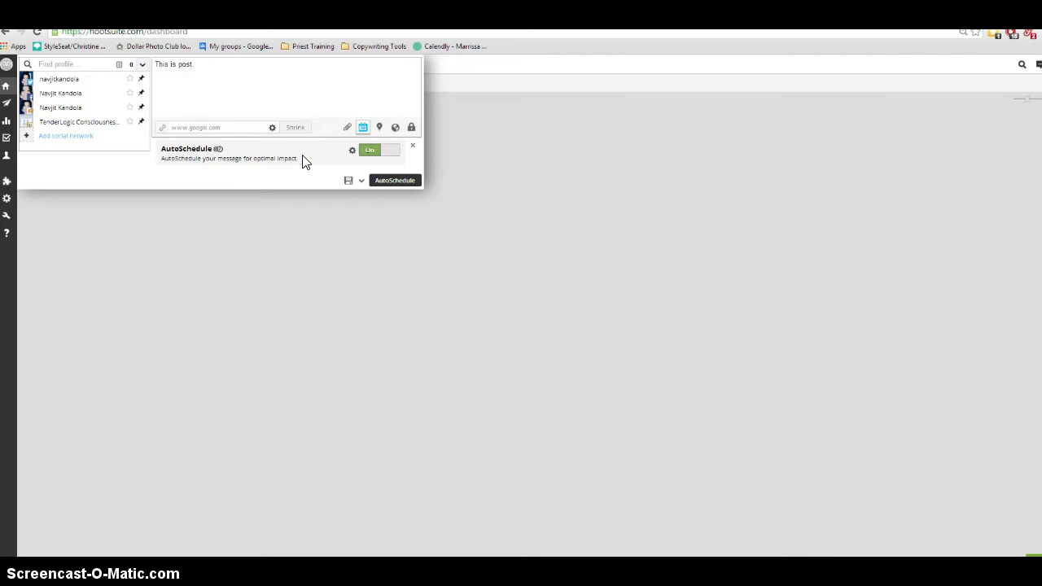
{"action": "left_click", "coordinate": [351, 150]}
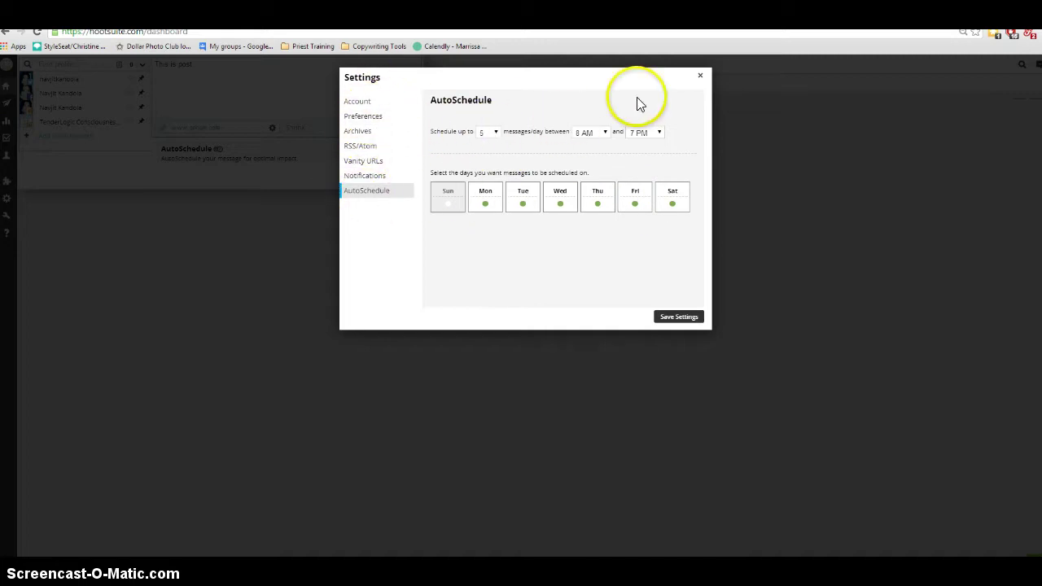
{"action": "left_click", "coordinate": [700, 77]}
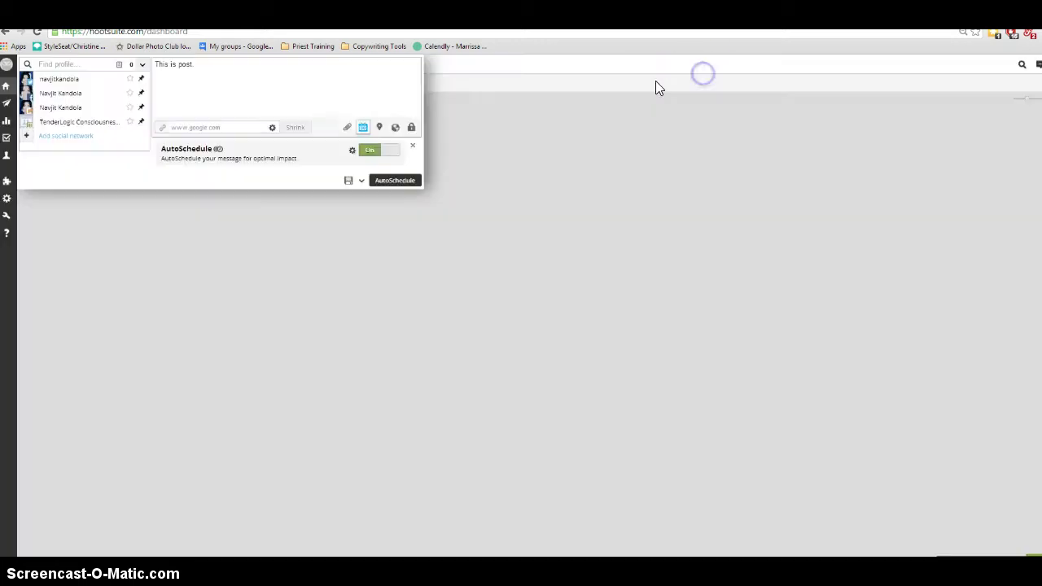
Examine the message's location, targeting, and privacy and sharing options.
{"action": "left_click", "coordinate": [383, 129]}
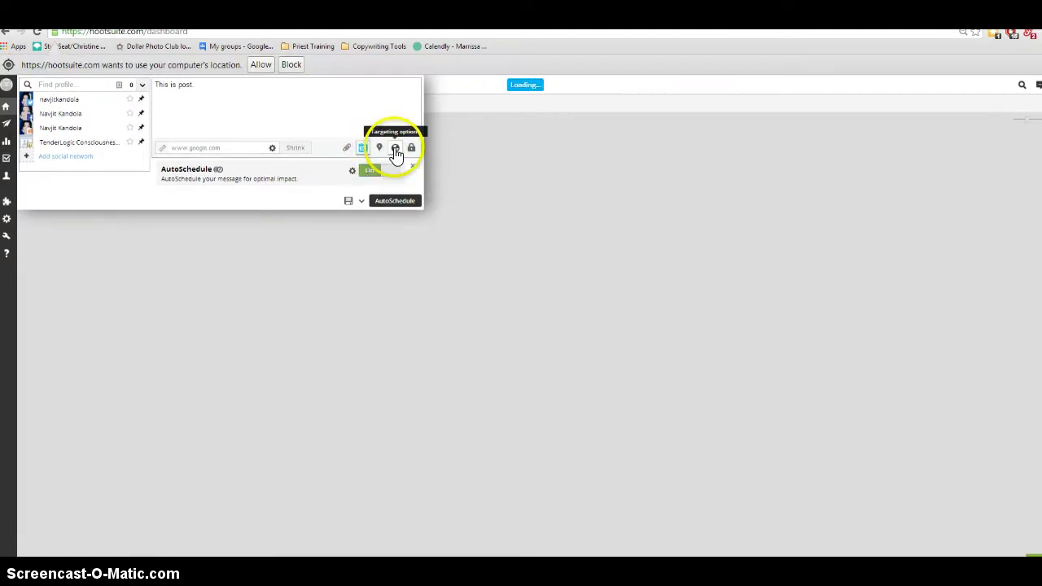
{"action": "left_click", "coordinate": [396, 148]}
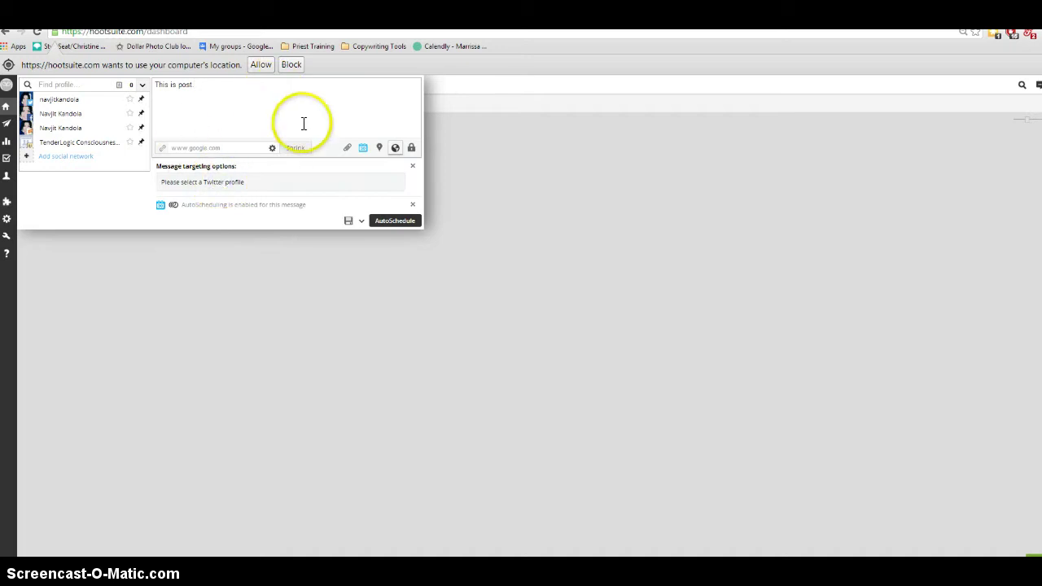
{"action": "left_click", "coordinate": [411, 150]}
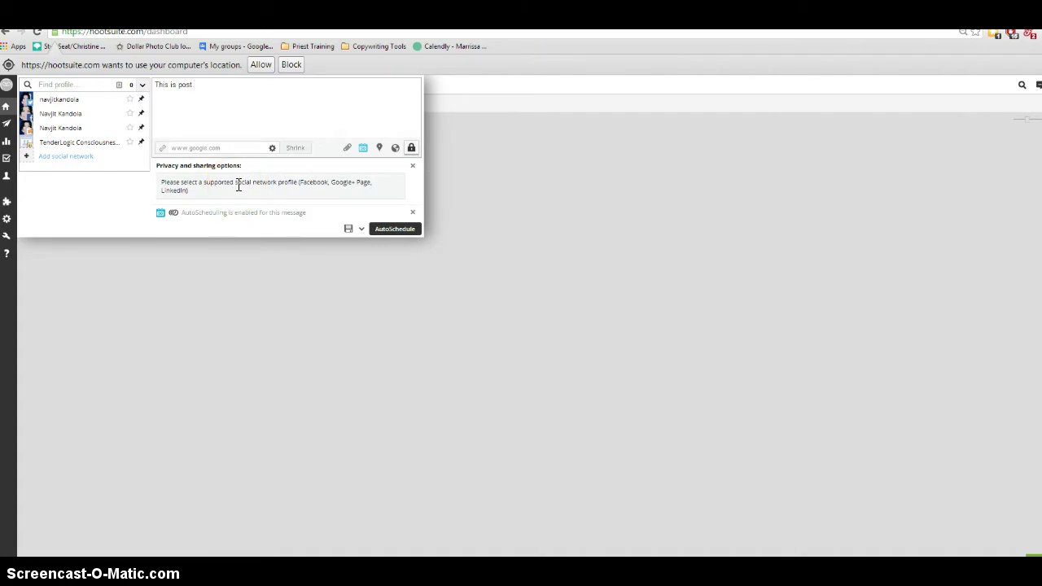
{"action": "left_click", "coordinate": [411, 149]}
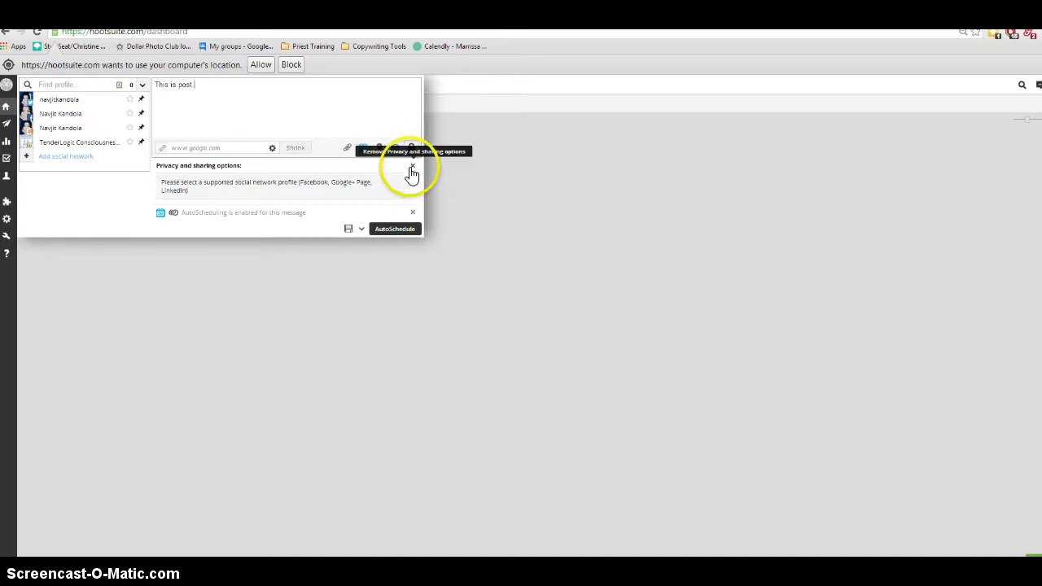
Block the site's location request, remove the scheduling and privacy options from the message, and collapse the composer.
{"action": "left_click", "coordinate": [290, 64]}
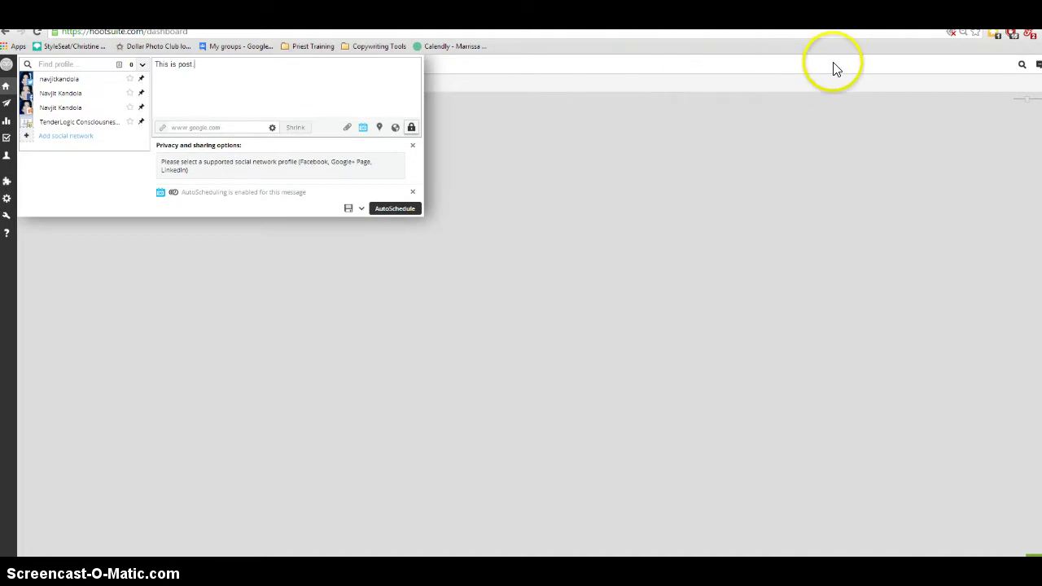
{"action": "left_click", "coordinate": [412, 192]}
{"action": "left_click", "coordinate": [412, 145]}
{"action": "left_click", "coordinate": [534, 196]}
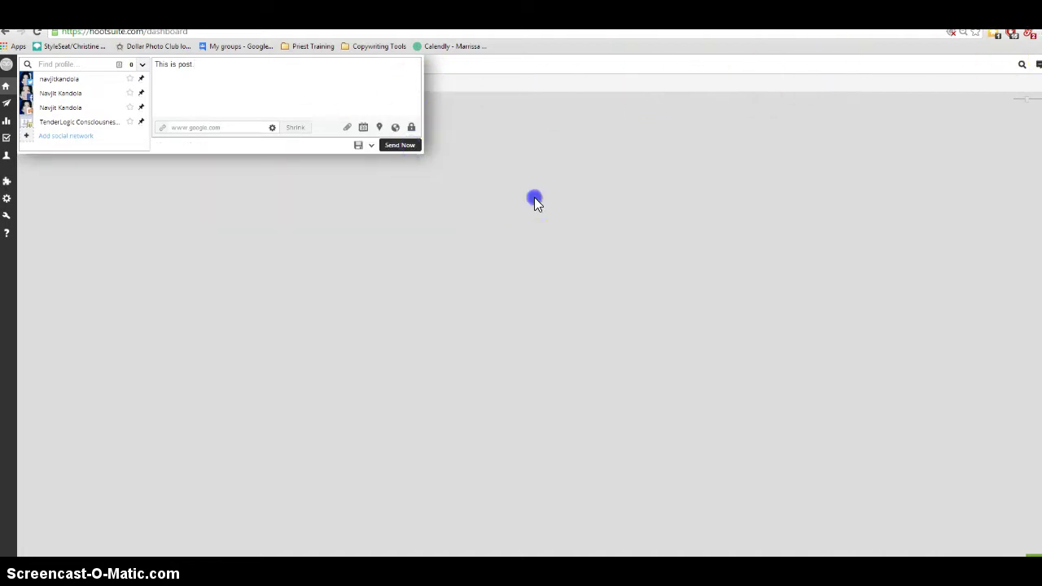
Open the Publisher and look through its Require Approval, Expired Approvals, Rejected and Suggested content.
{"action": "mouse_move", "coordinate": [8, 88]}
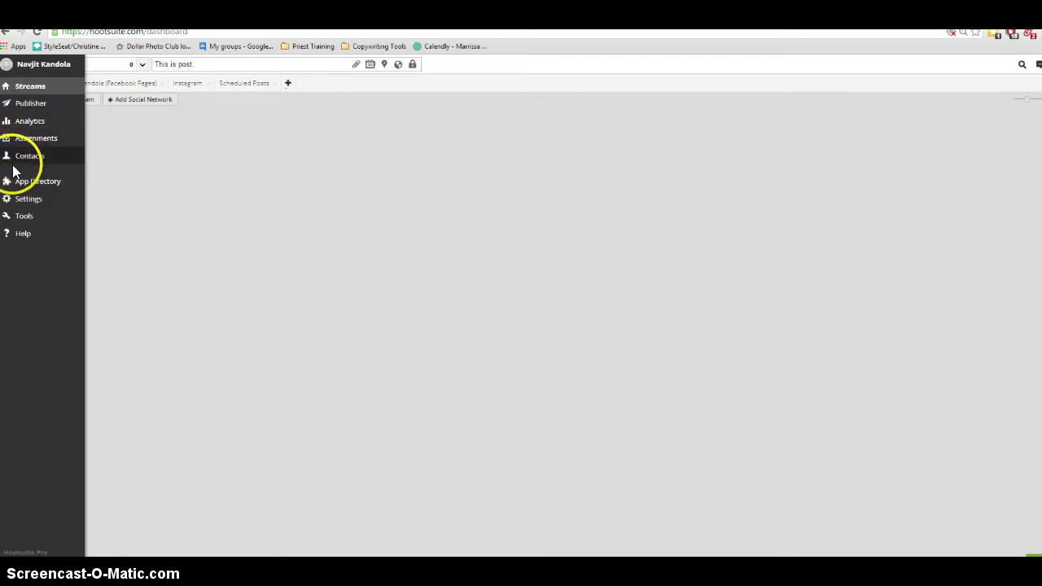
{"action": "mouse_move", "coordinate": [17, 234]}
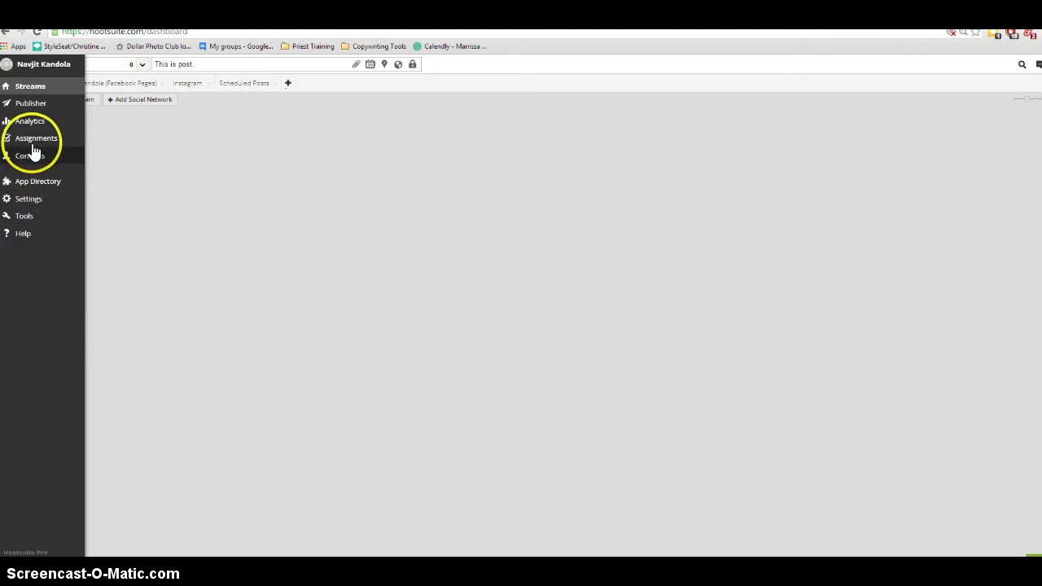
{"action": "left_click", "coordinate": [37, 105]}
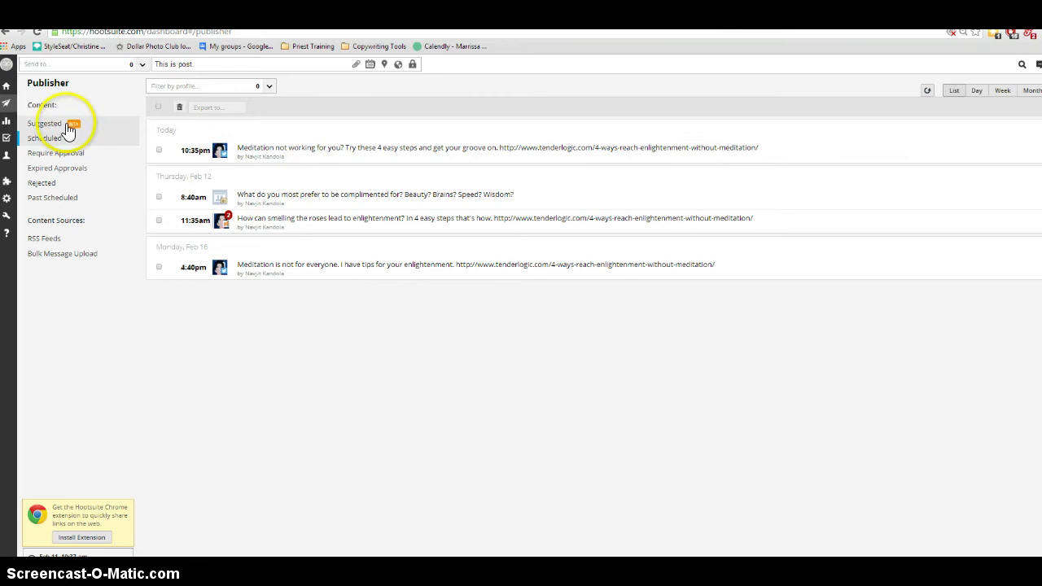
{"action": "left_click", "coordinate": [53, 154]}
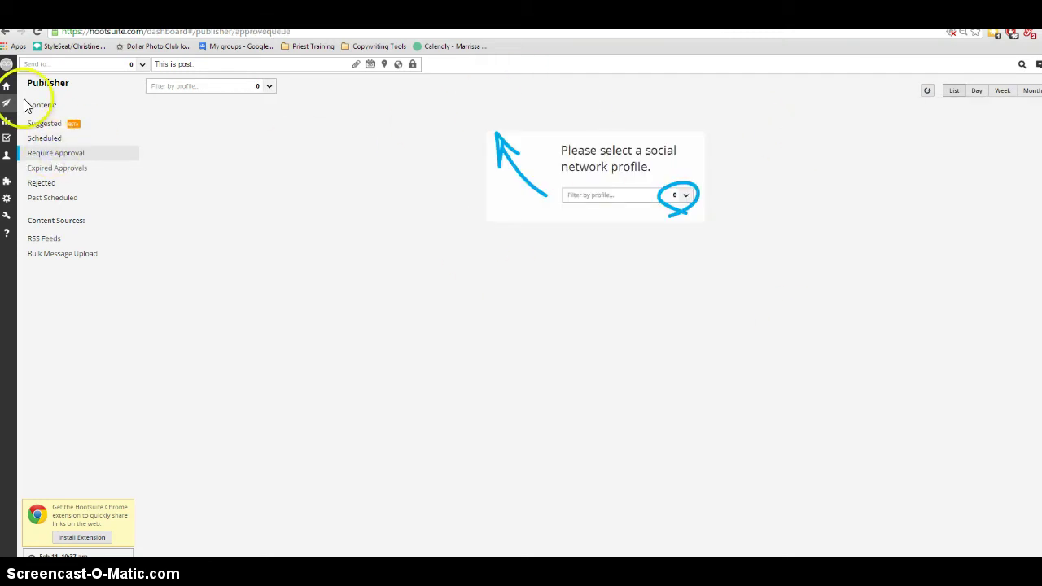
{"action": "left_click", "coordinate": [47, 166]}
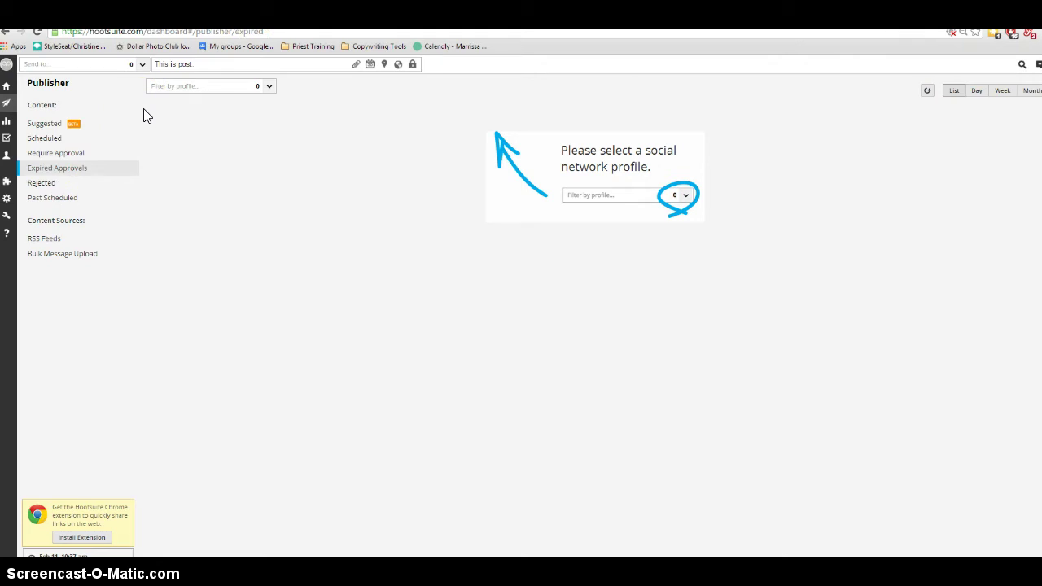
{"action": "left_click", "coordinate": [42, 183]}
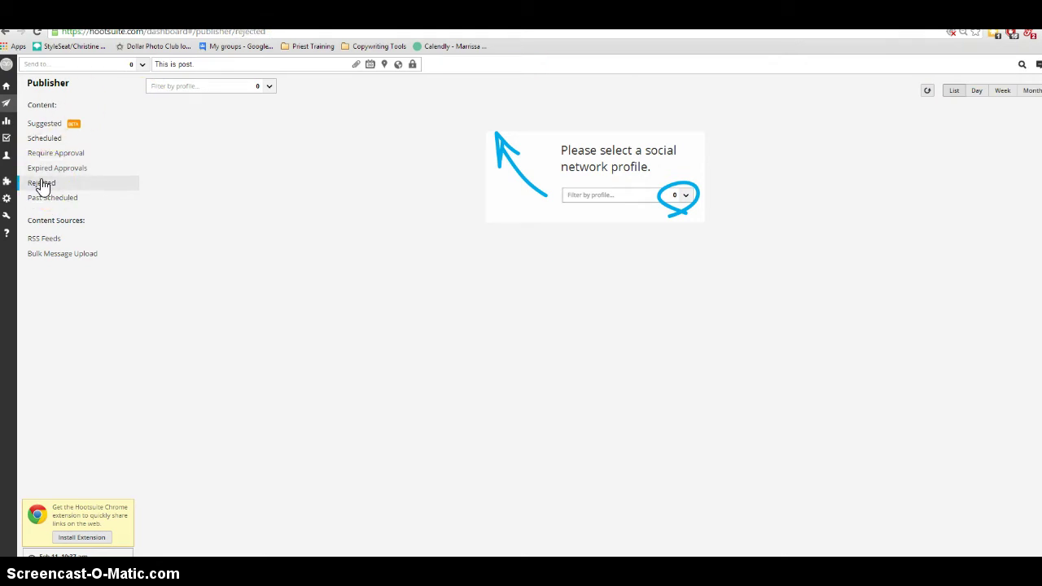
{"action": "left_click", "coordinate": [54, 124]}
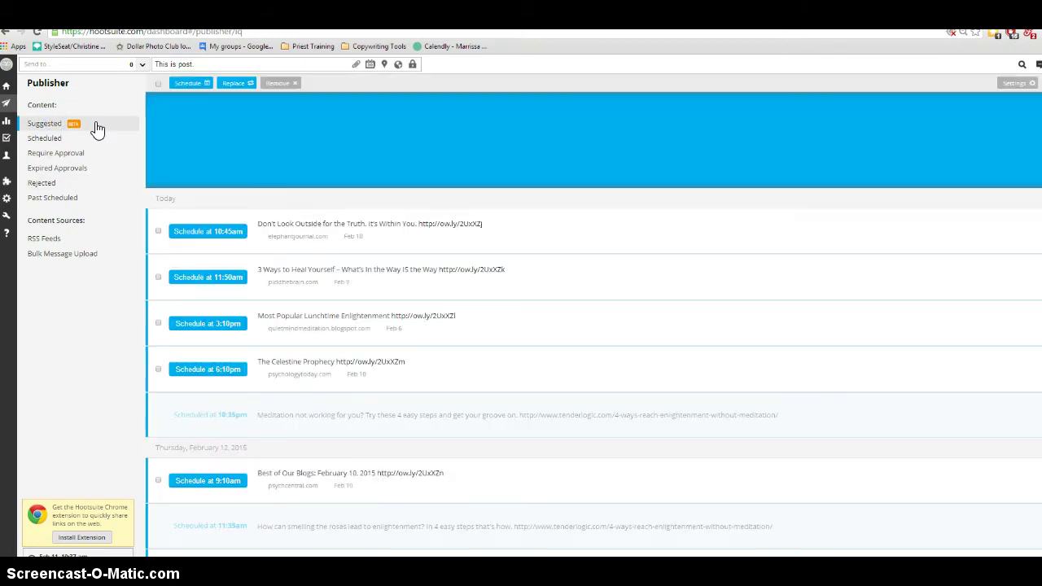
Examine the past scheduled messages in the calendar for the week of Feb 8–14 2015.
{"action": "left_click", "coordinate": [69, 202]}
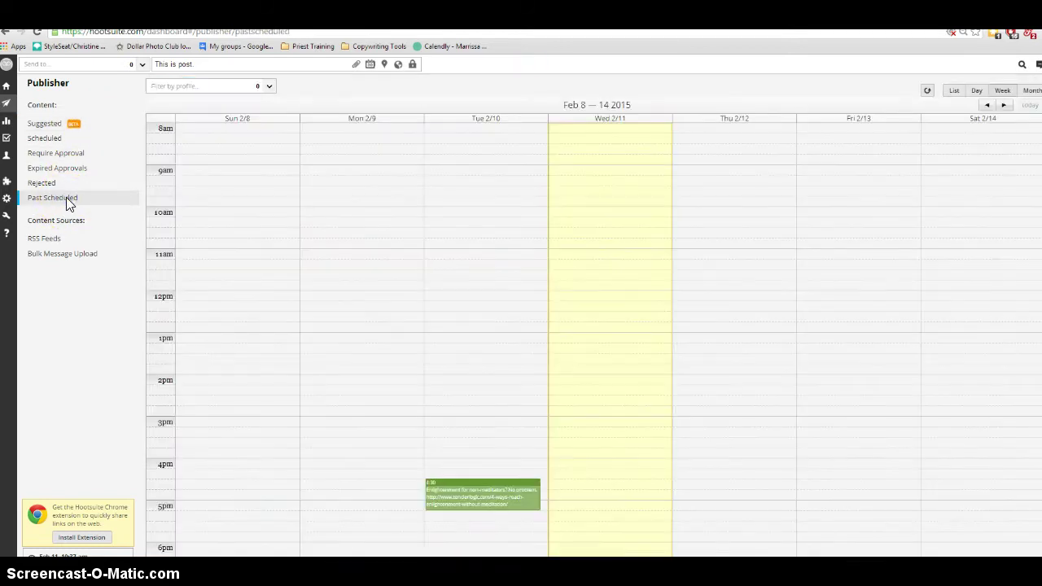
{"action": "scroll", "coordinate": [577, 243], "scroll_direction": "down", "scroll_amount": 3}
{"action": "scroll", "coordinate": [440, 281], "scroll_direction": "up", "scroll_amount": 6}
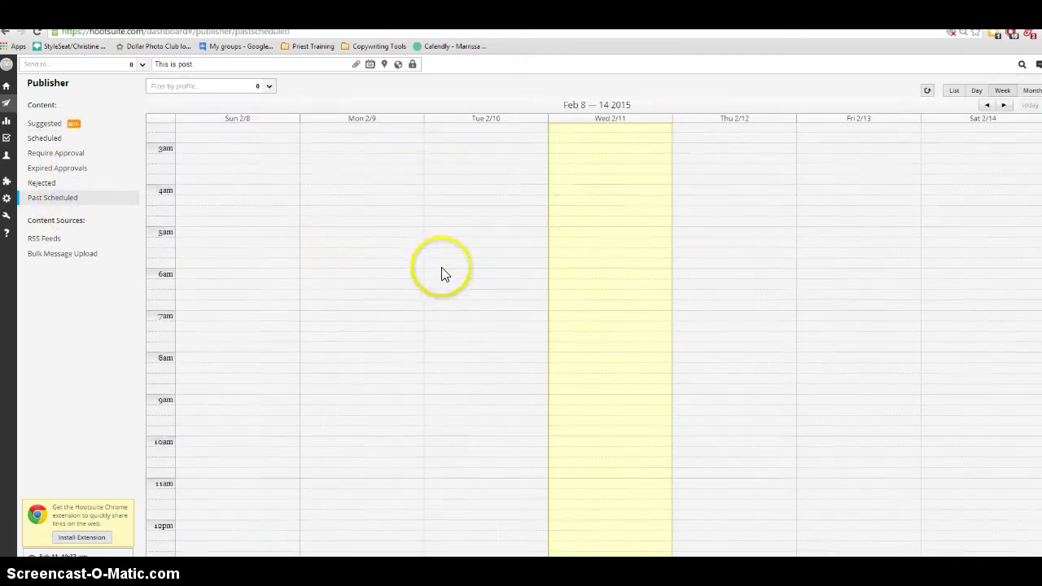
{"action": "scroll", "coordinate": [441, 273], "scroll_direction": "up", "scroll_amount": 3}
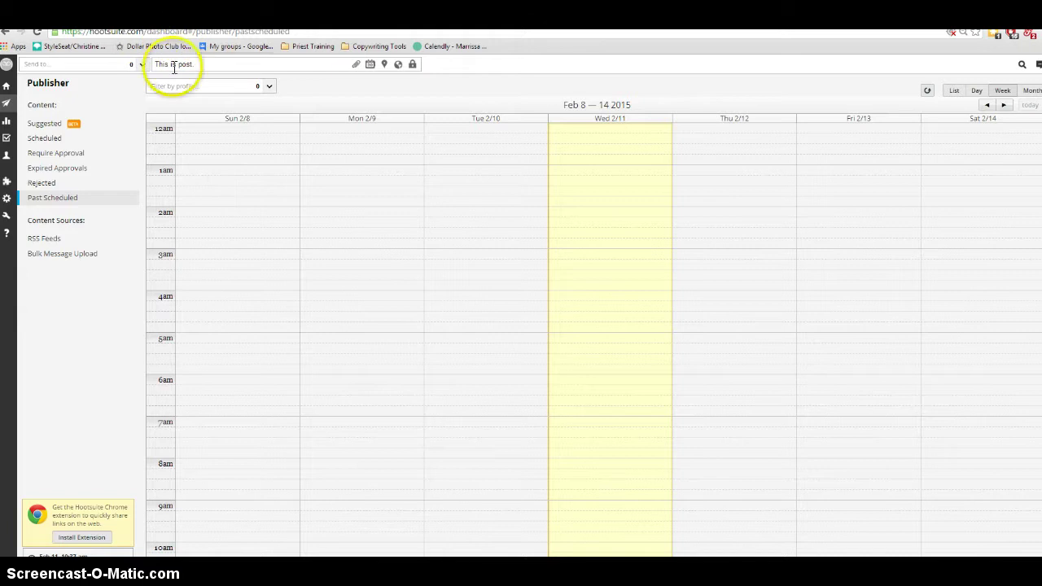
Return to the scheduled messages and show today's 10:35pm message in the calendar with its details.
{"action": "left_click", "coordinate": [56, 137]}
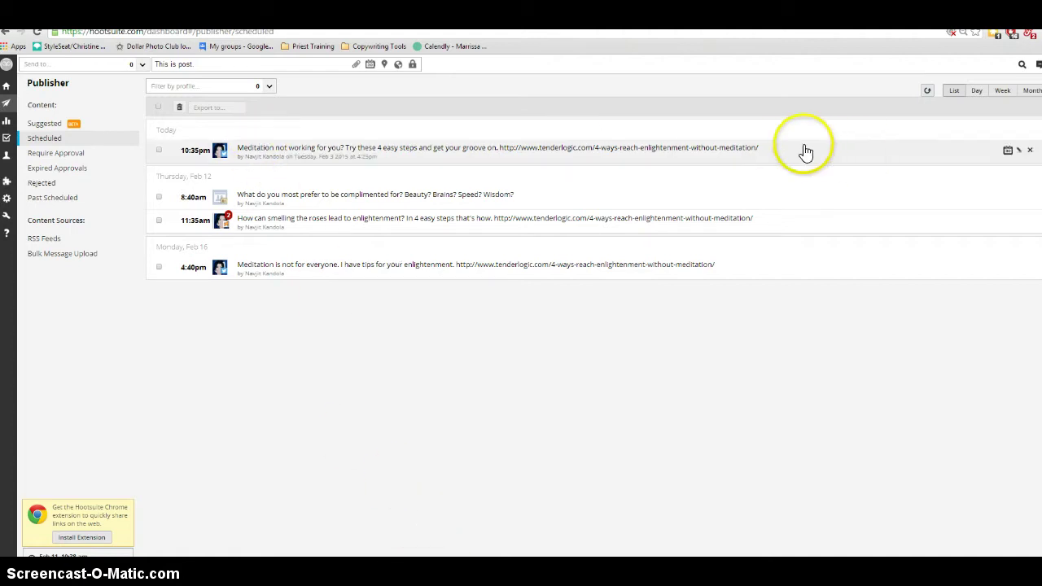
{"action": "mouse_move", "coordinate": [1006, 161]}
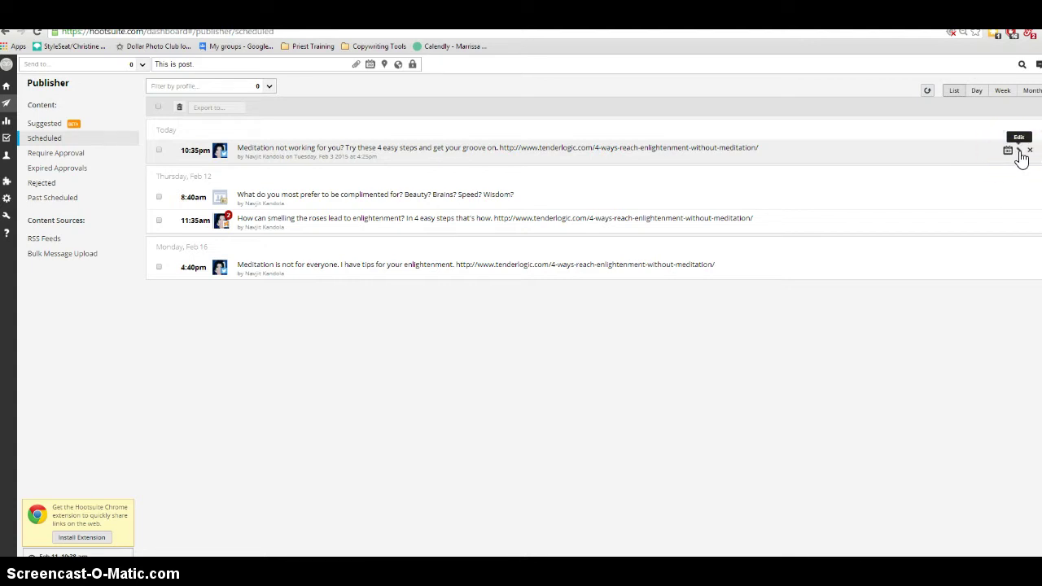
{"action": "left_click", "coordinate": [1006, 158]}
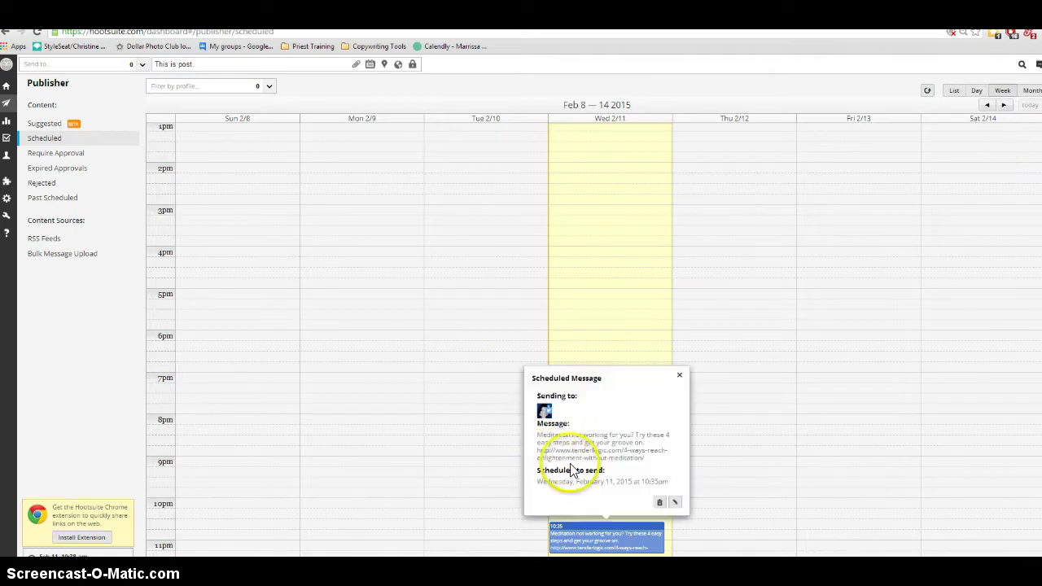
Open today's 10:35pm scheduled message for editing and close the editor without saving.
{"action": "left_click", "coordinate": [677, 503]}
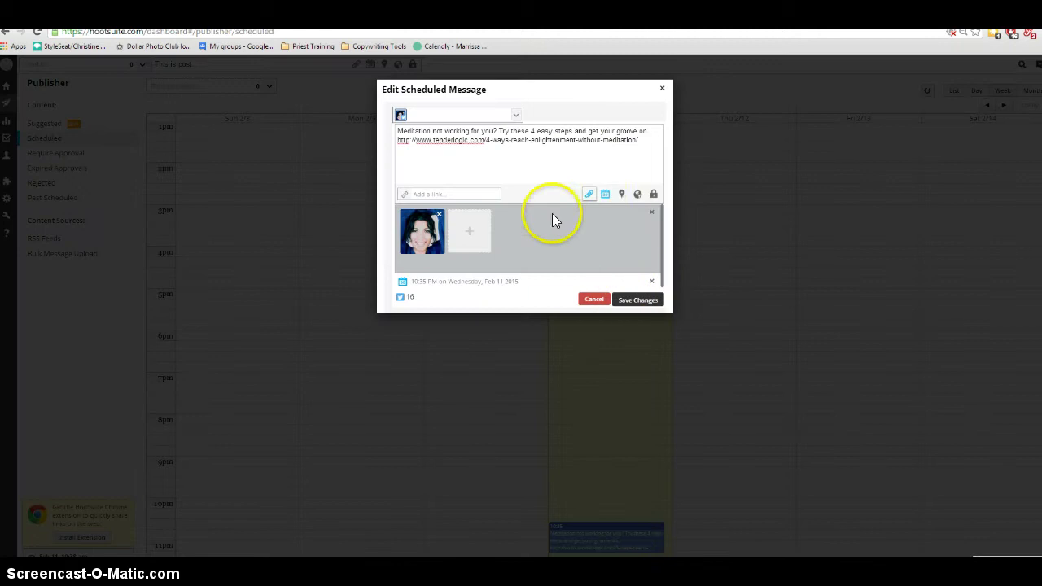
{"action": "left_click", "coordinate": [661, 88]}
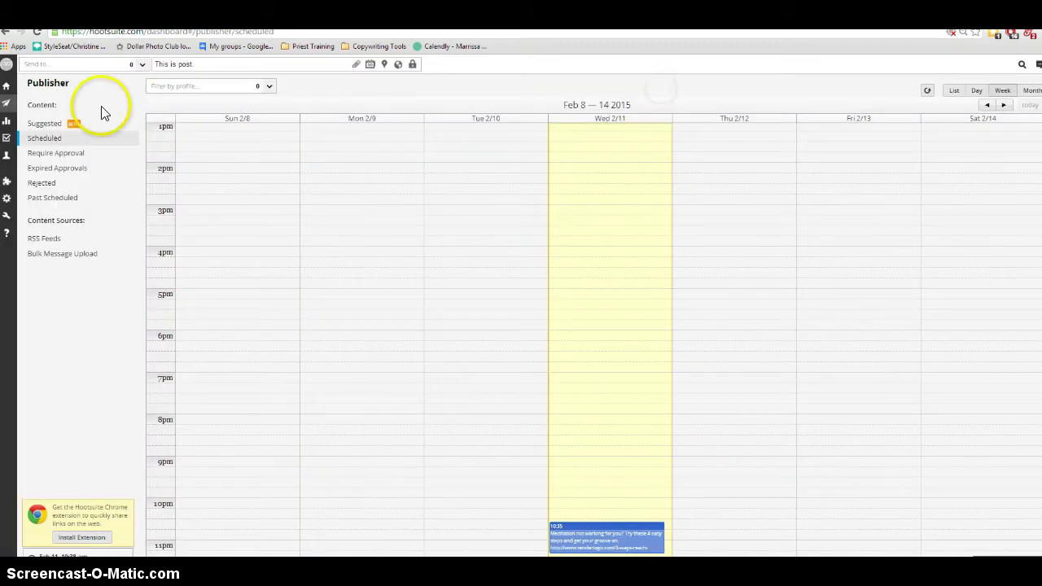
View the Analytics report templates and the list of all reports, followed by the Assignments page.
{"action": "left_click", "coordinate": [8, 126]}
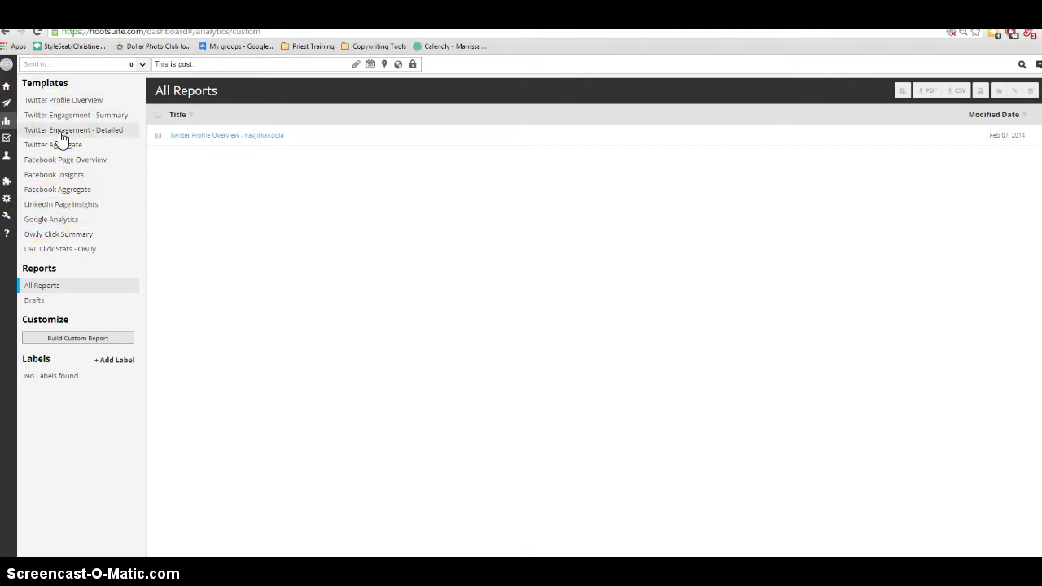
{"action": "left_click", "coordinate": [18, 137]}
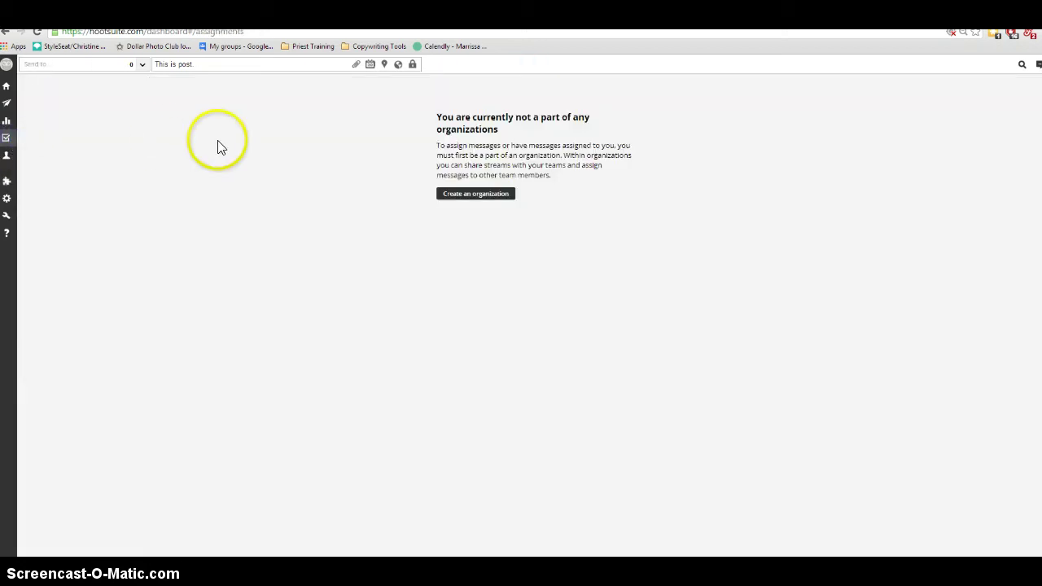
Open Contacts and look through the list of people following the Twitter profile.
{"action": "mouse_move", "coordinate": [8, 87]}
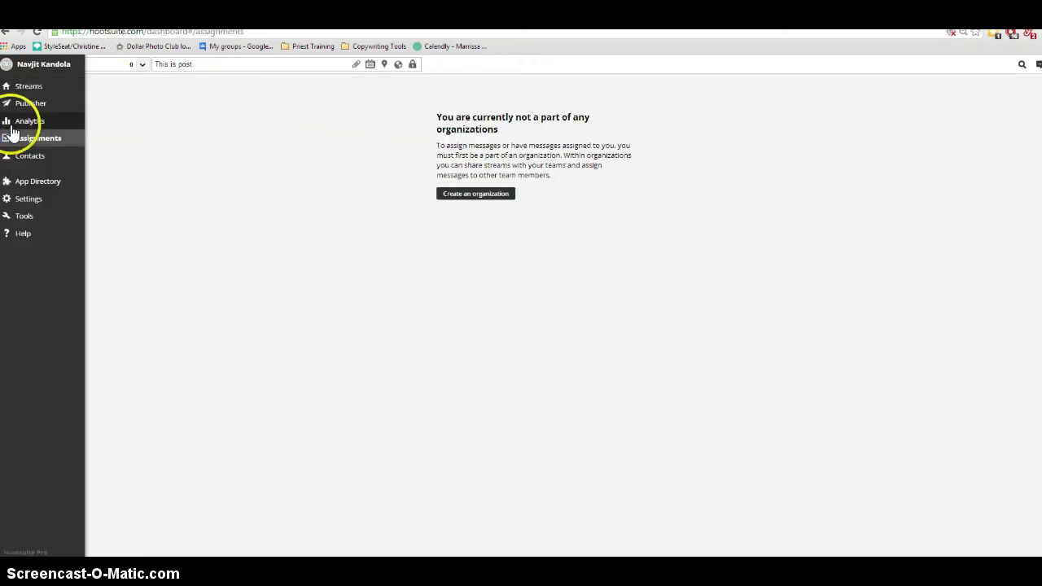
{"action": "left_click", "coordinate": [18, 155]}
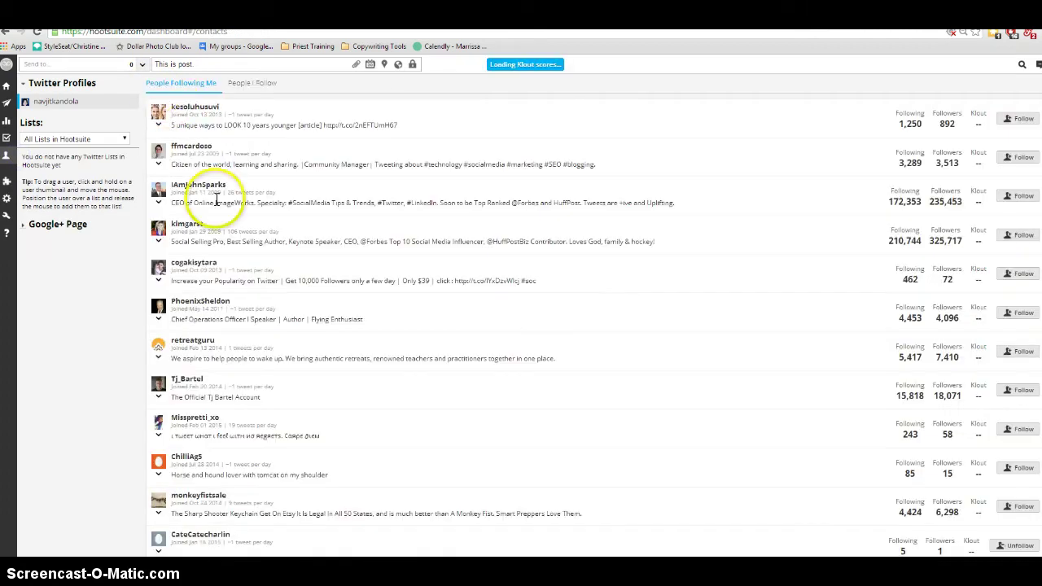
{"action": "scroll", "coordinate": [322, 362], "scroll_direction": "down", "scroll_amount": 10}
{"action": "scroll", "coordinate": [317, 356], "scroll_direction": "up", "scroll_amount": 10}
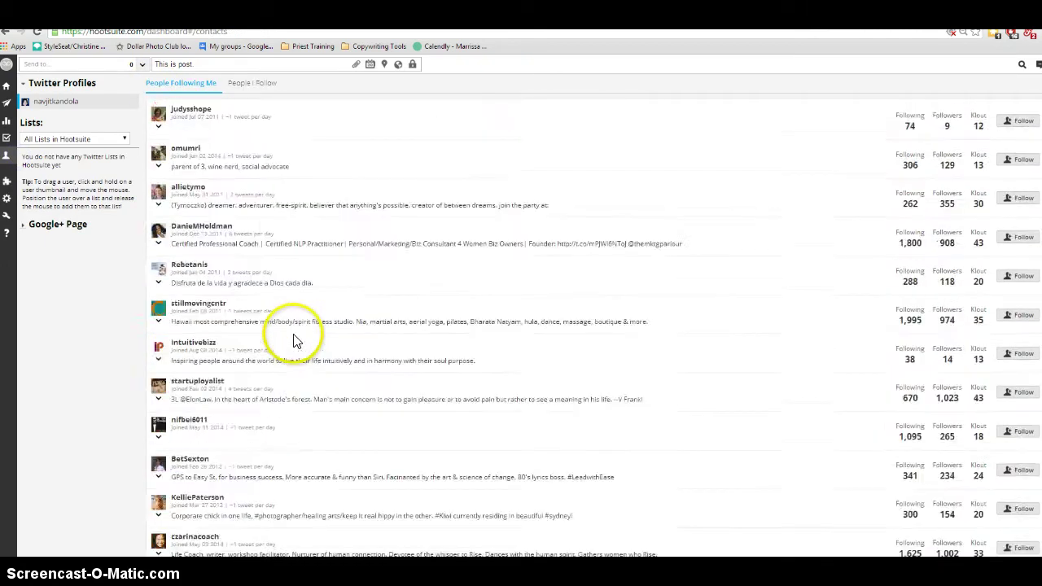
{"action": "scroll", "coordinate": [254, 332], "scroll_direction": "up", "scroll_amount": 10}
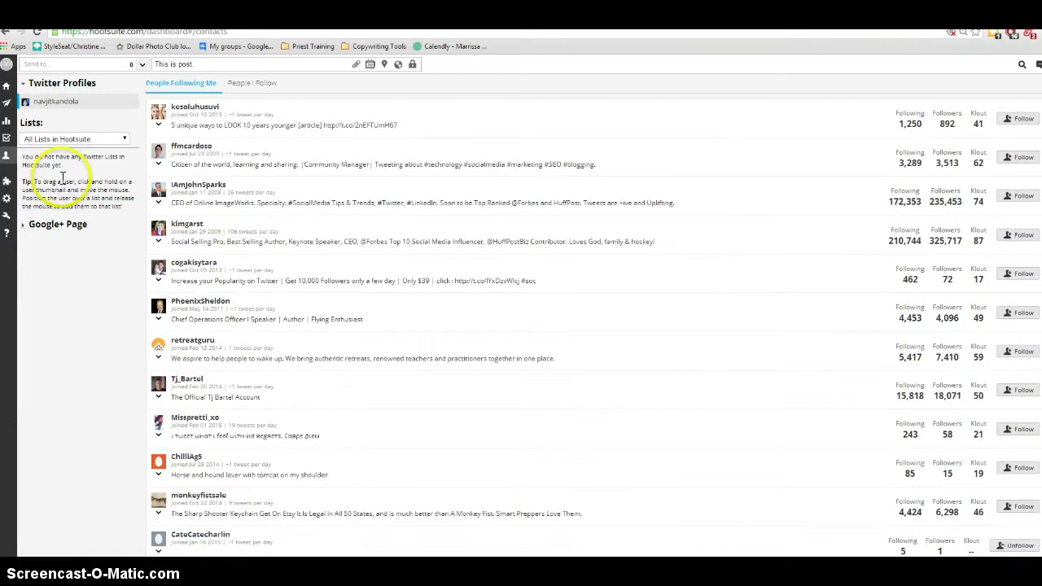
Open the App Directory, browse through the list of all apps, and close it.
{"action": "mouse_move", "coordinate": [6, 183]}
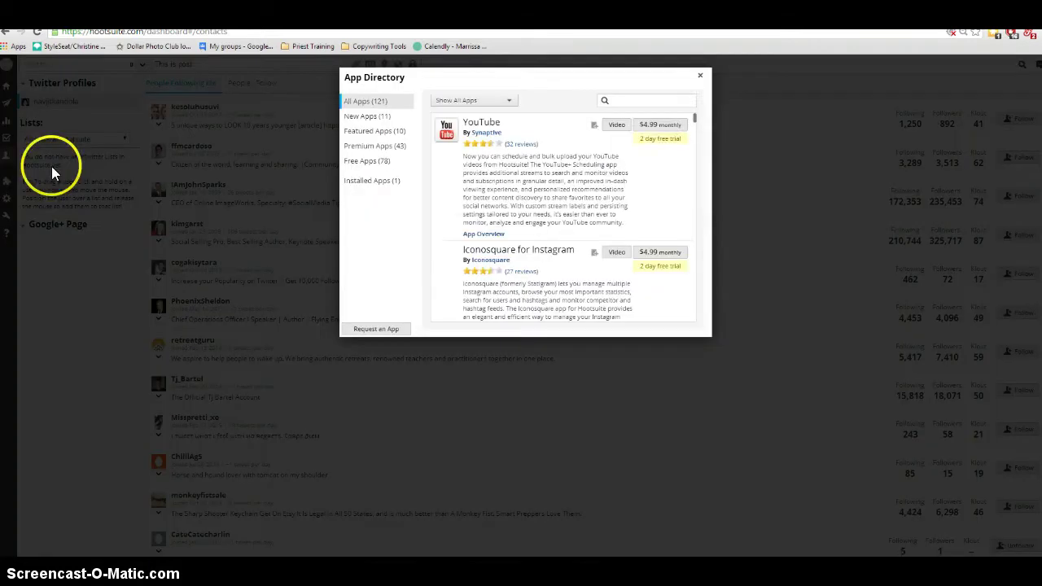
{"action": "scroll", "coordinate": [585, 163], "scroll_direction": "down", "scroll_amount": 3}
{"action": "scroll", "coordinate": [572, 179], "scroll_direction": "down", "scroll_amount": 3}
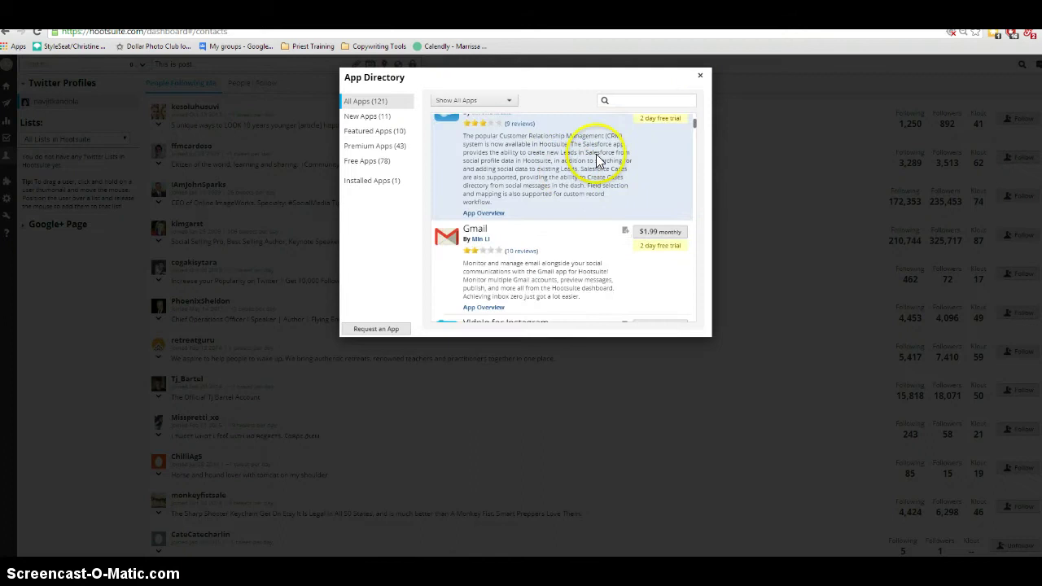
{"action": "scroll", "coordinate": [675, 228], "scroll_direction": "up", "scroll_amount": 6}
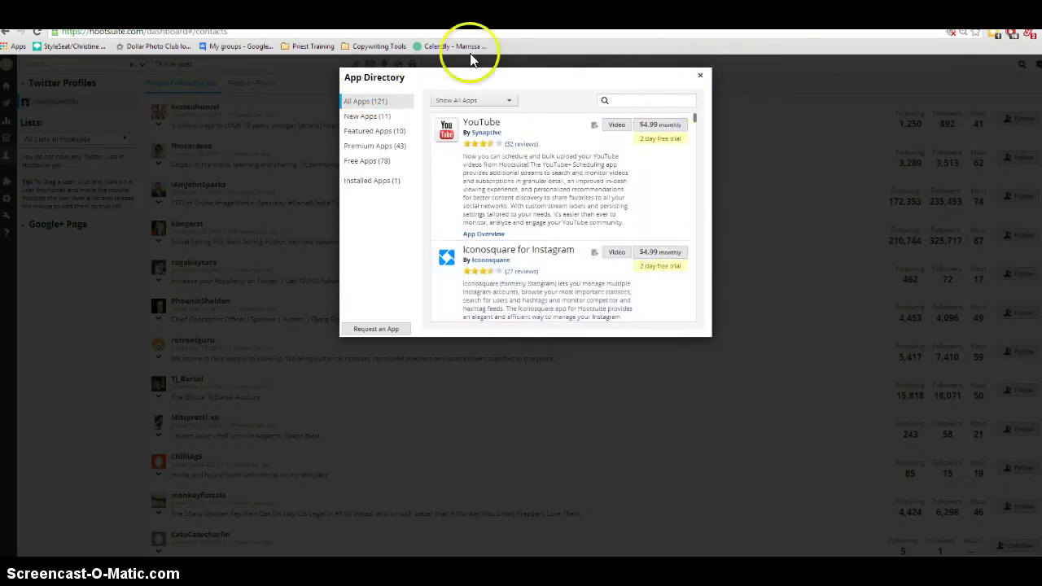
{"action": "left_click", "coordinate": [699, 75]}
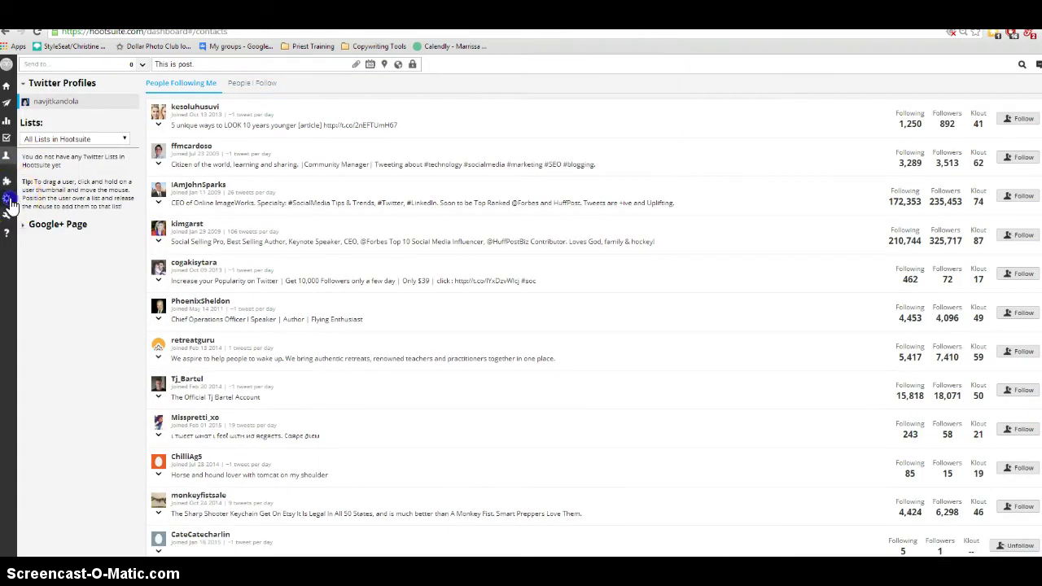
Open Settings and look through the Archives, Vanity URLs and Notifications options.
{"action": "left_click", "coordinate": [8, 198]}
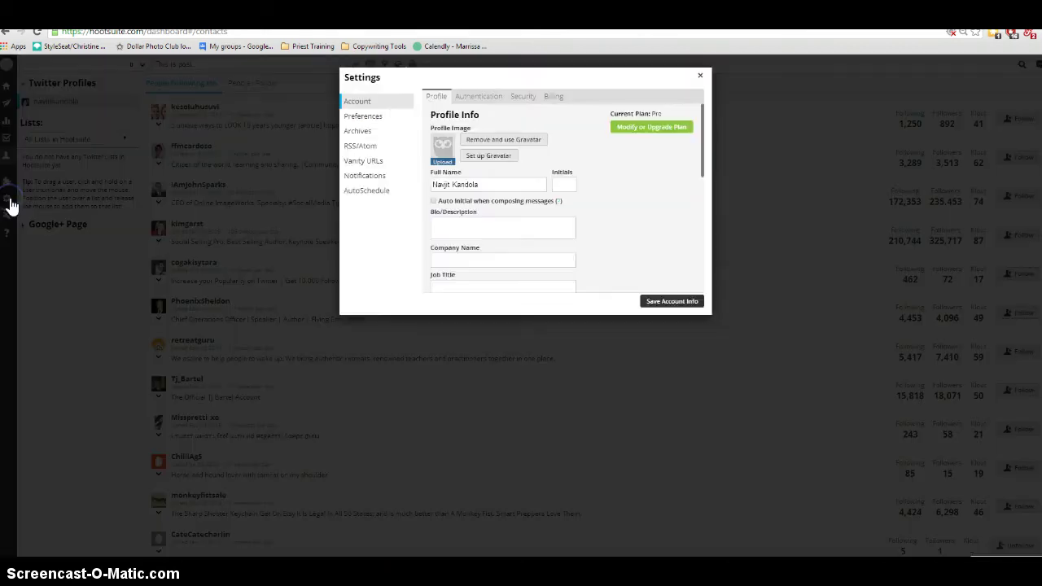
{"action": "left_click", "coordinate": [366, 132]}
{"action": "left_click", "coordinate": [371, 160]}
{"action": "left_click", "coordinate": [370, 176]}
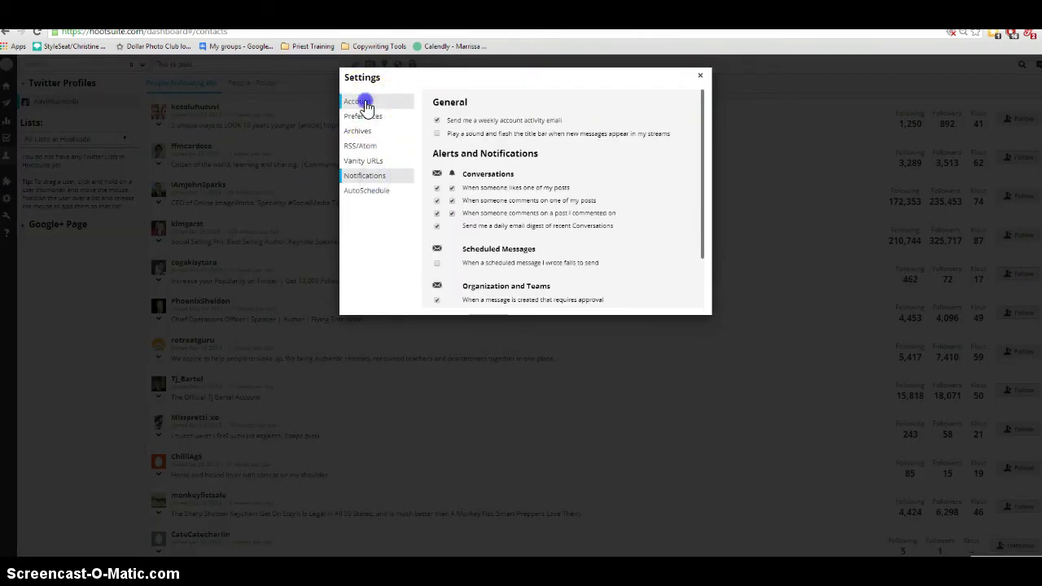
Review the account's Authentication, Security and Billing settings, and close Settings without saving.
{"action": "left_click", "coordinate": [358, 102]}
{"action": "left_click", "coordinate": [488, 97]}
{"action": "left_click", "coordinate": [521, 97]}
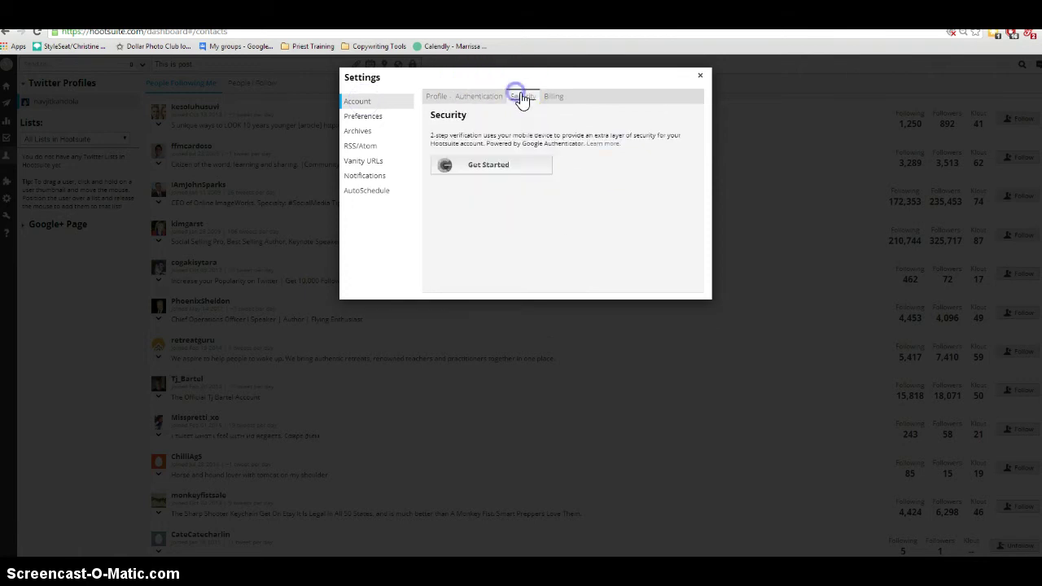
{"action": "left_click", "coordinate": [552, 96]}
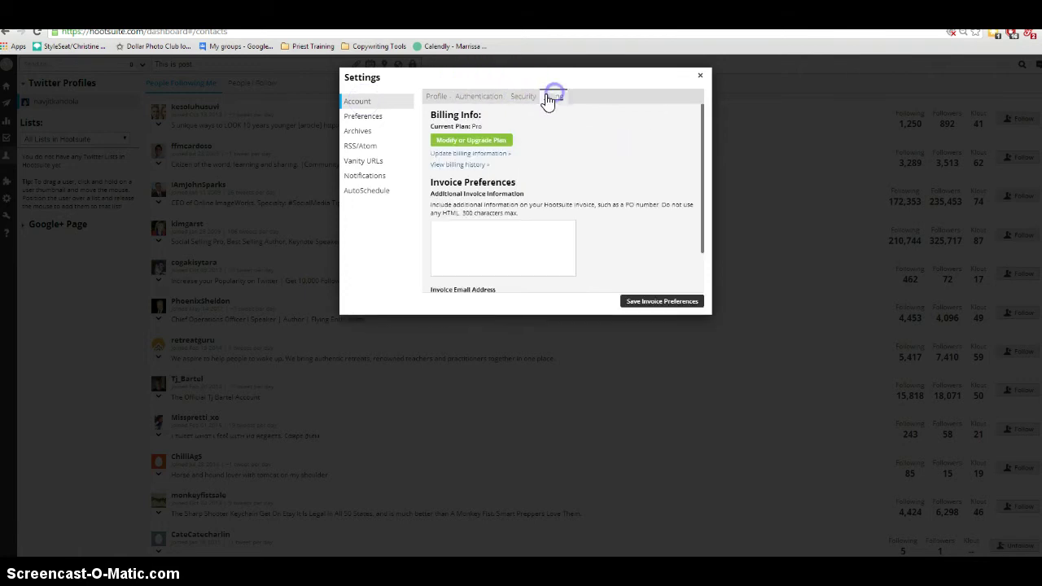
{"action": "left_click", "coordinate": [701, 77]}
Visit the Hootsuite University page and return to the dashboard's Contacts.
{"action": "left_click", "coordinate": [13, 218]}
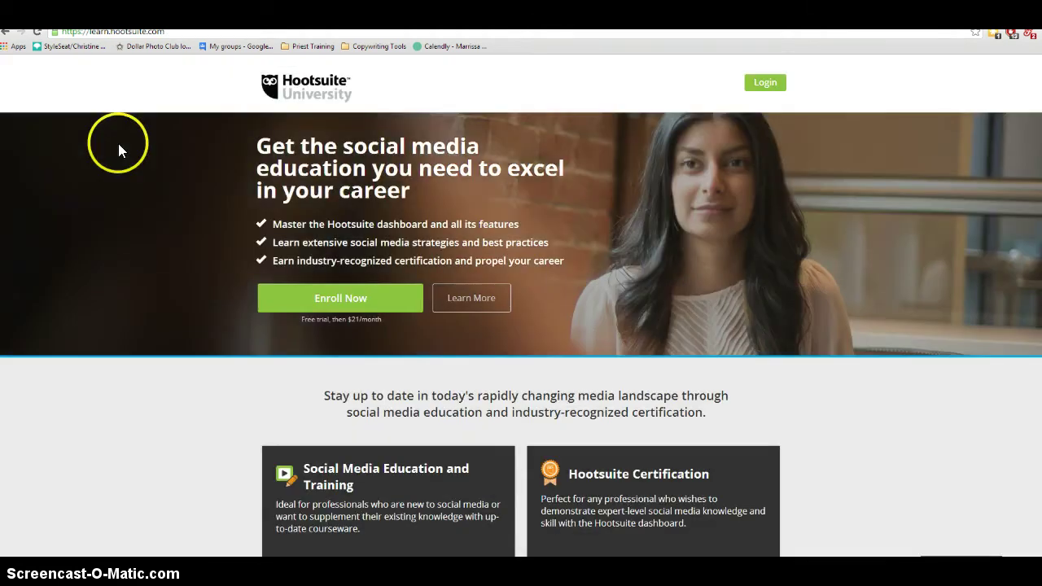
{"action": "left_click", "coordinate": [302, 105]}
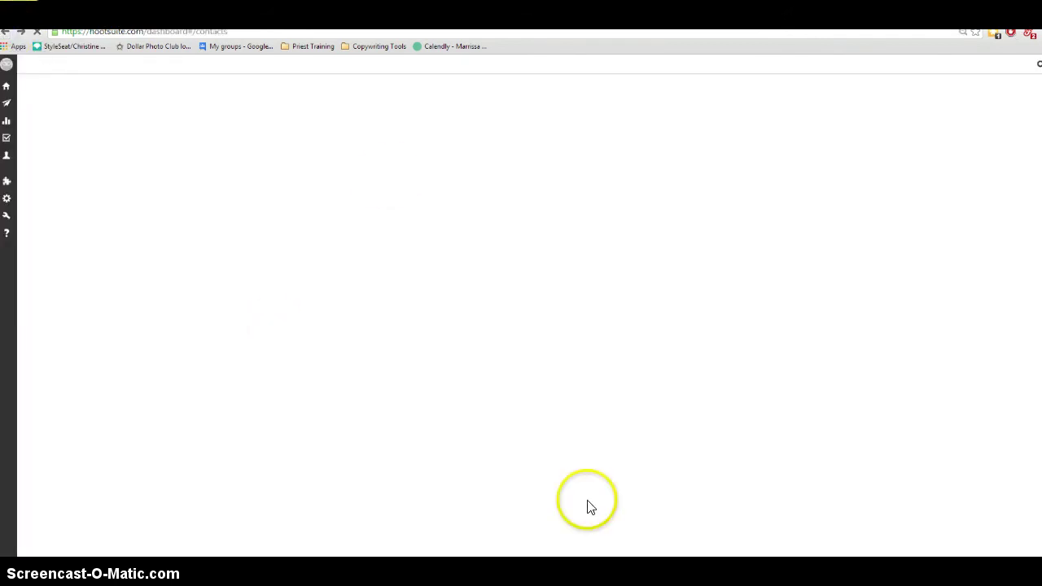
Return to Streams and collapse the message composer to show the Twitter stream choices.
{"action": "mouse_move", "coordinate": [14, 242]}
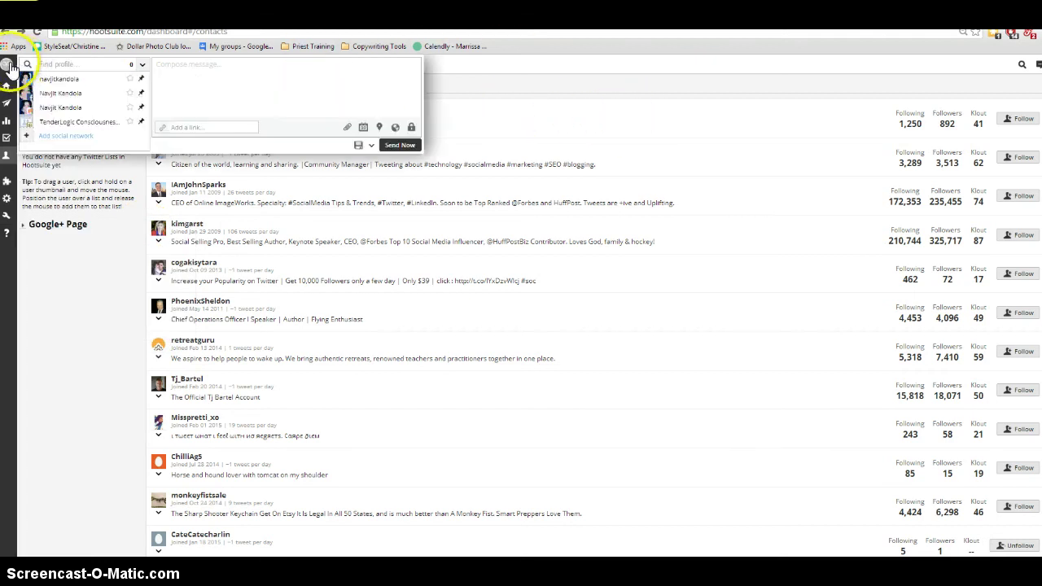
{"action": "mouse_move", "coordinate": [6, 69]}
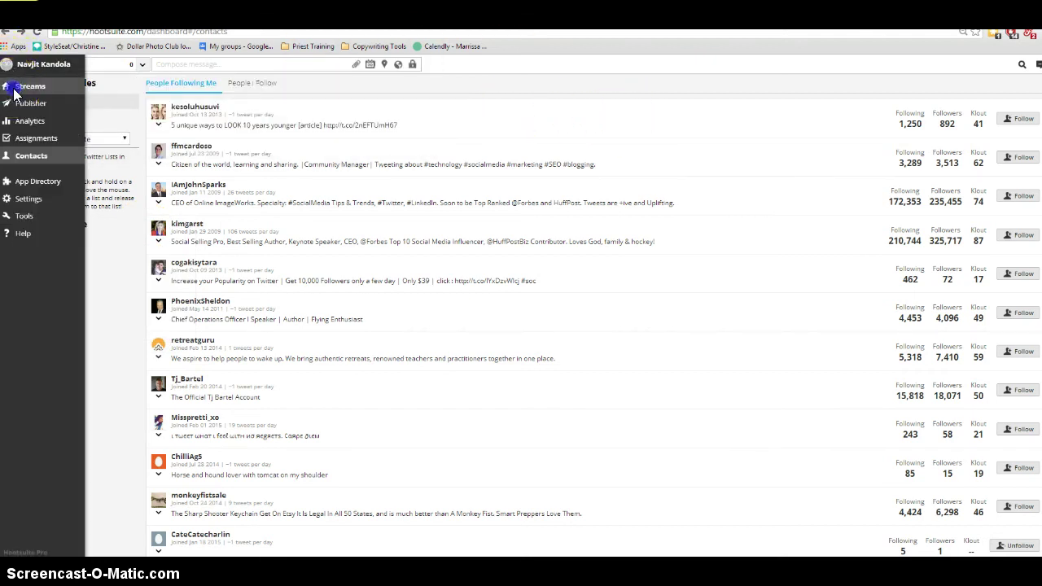
{"action": "left_click", "coordinate": [16, 86]}
{"action": "left_click", "coordinate": [262, 71]}
{"action": "left_click", "coordinate": [542, 93]}
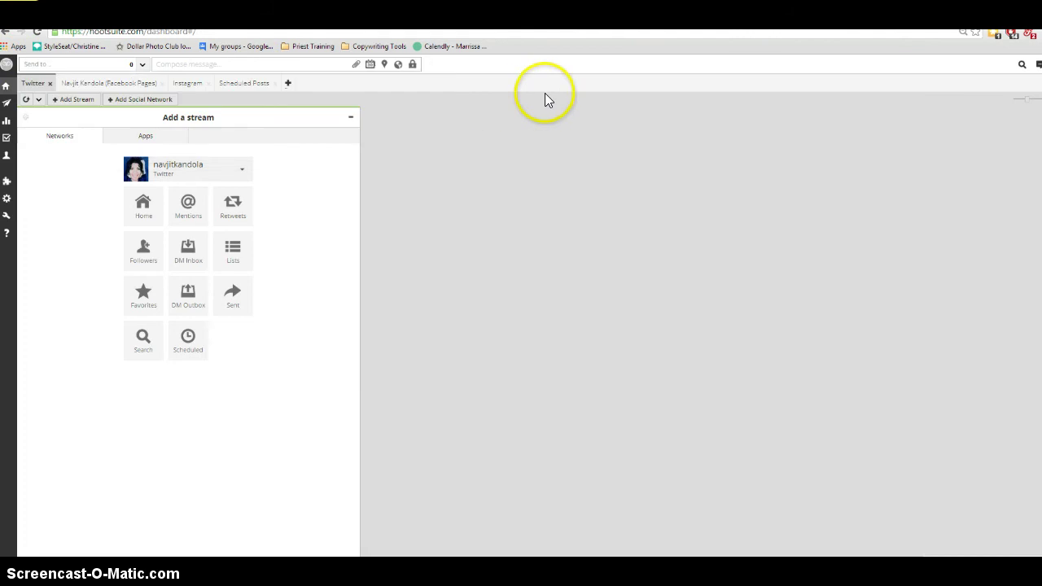